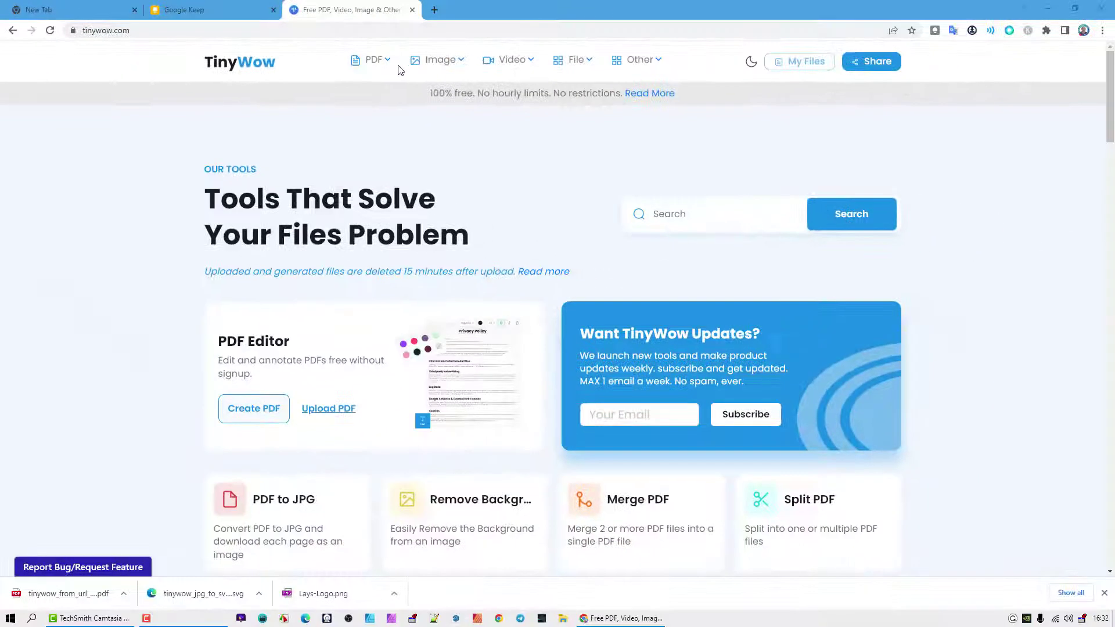
Scroll up and down the TinyWow home page to browse its tool categories
mouse_move(384, 67)
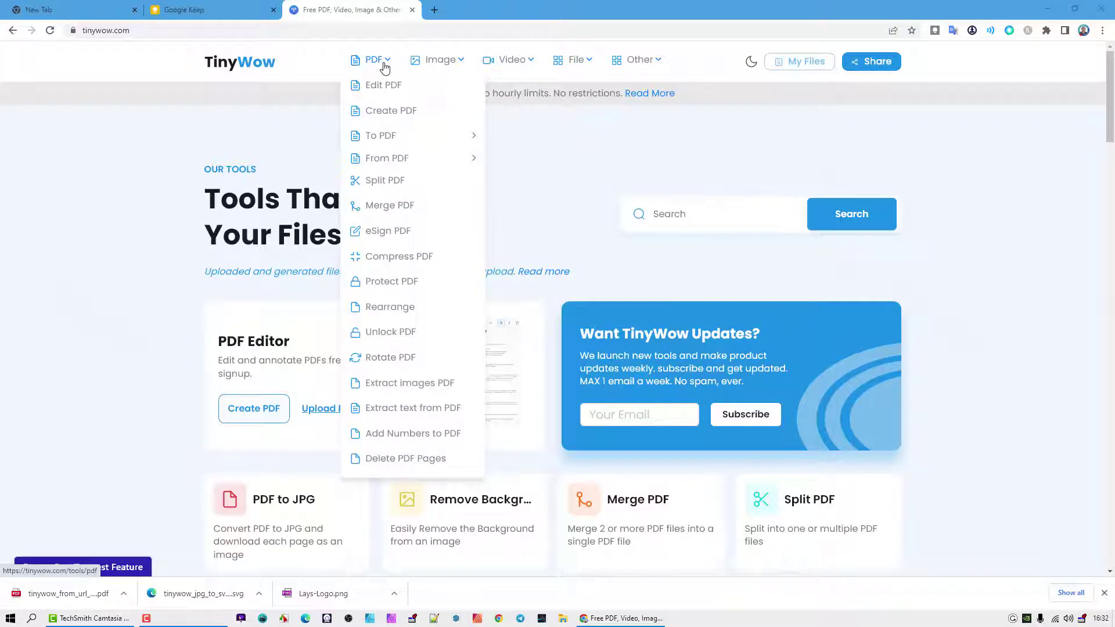
scroll(169, 244, down, 7)
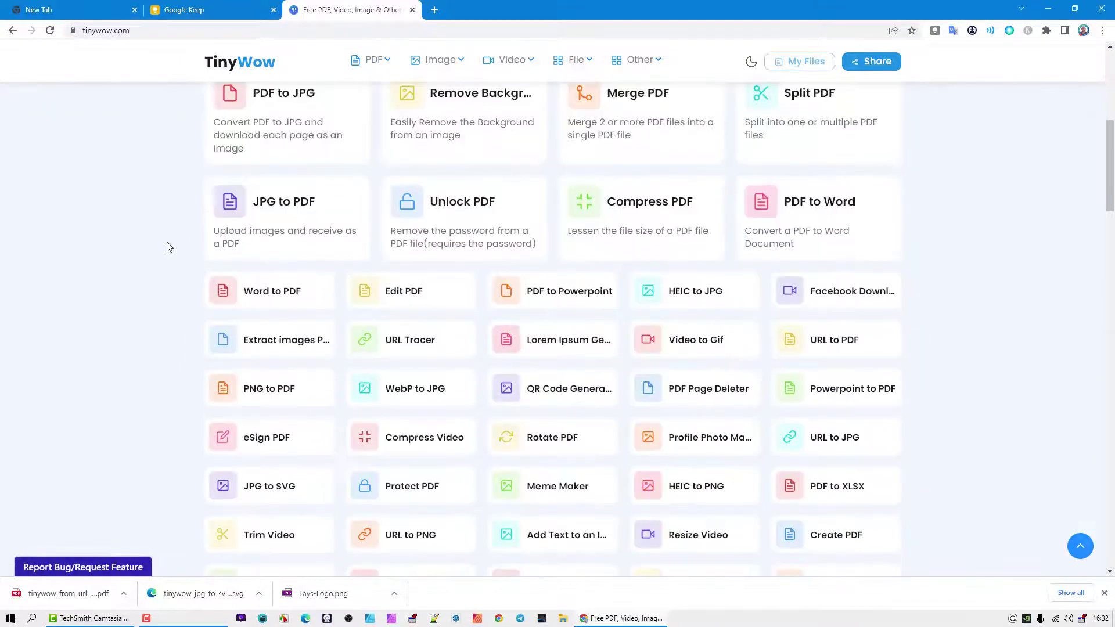
scroll(170, 244, up, 1)
scroll(170, 243, up, 1)
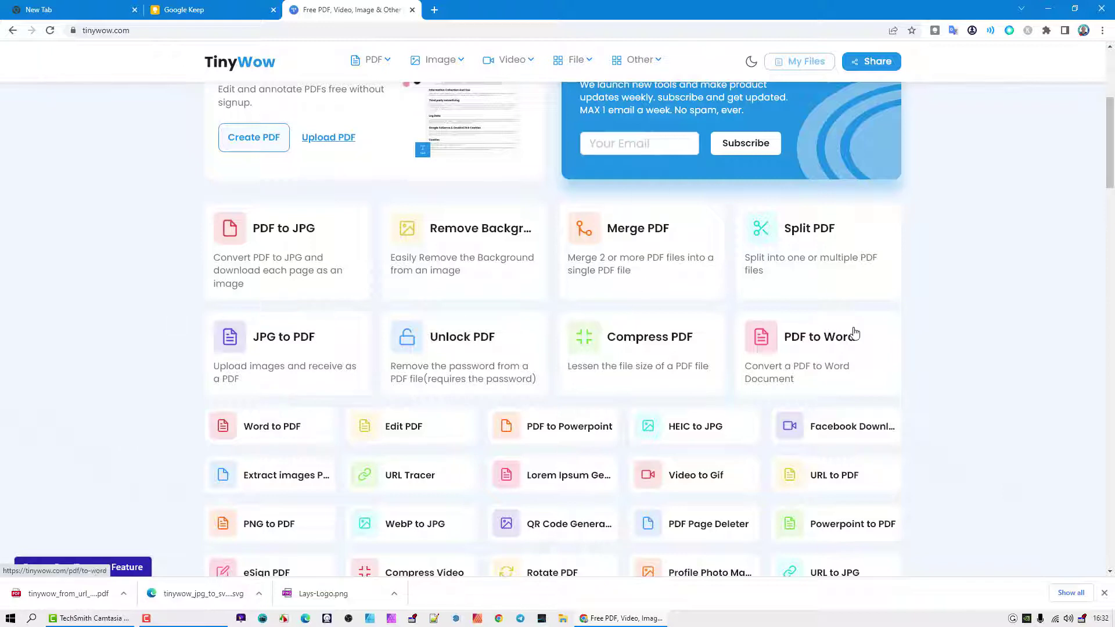
scroll(852, 329, up, 5)
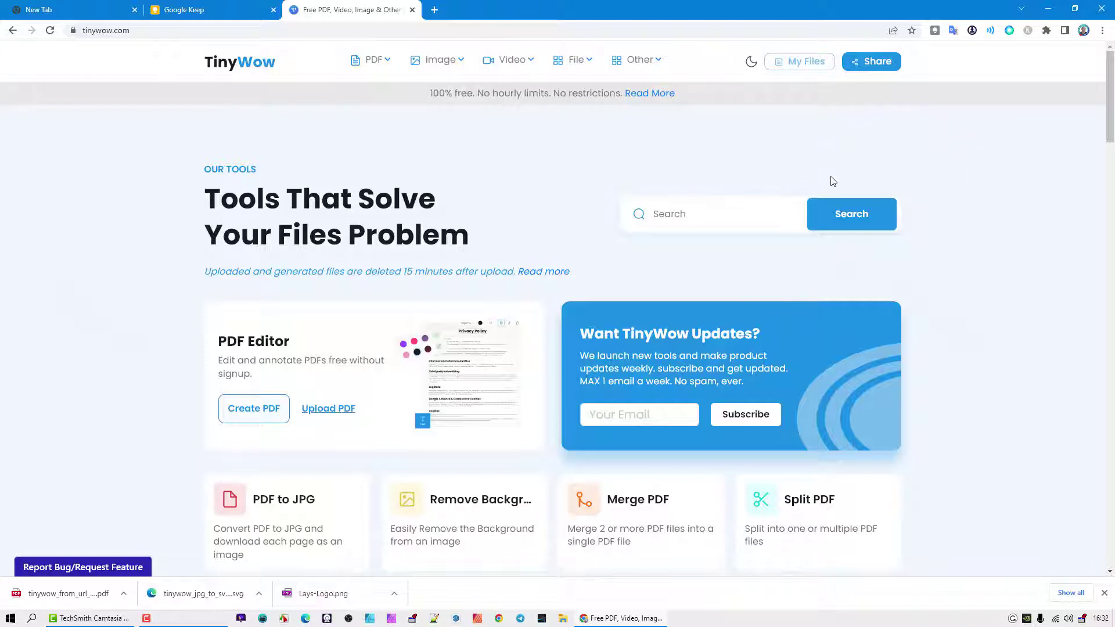
scroll(842, 177, down, 2)
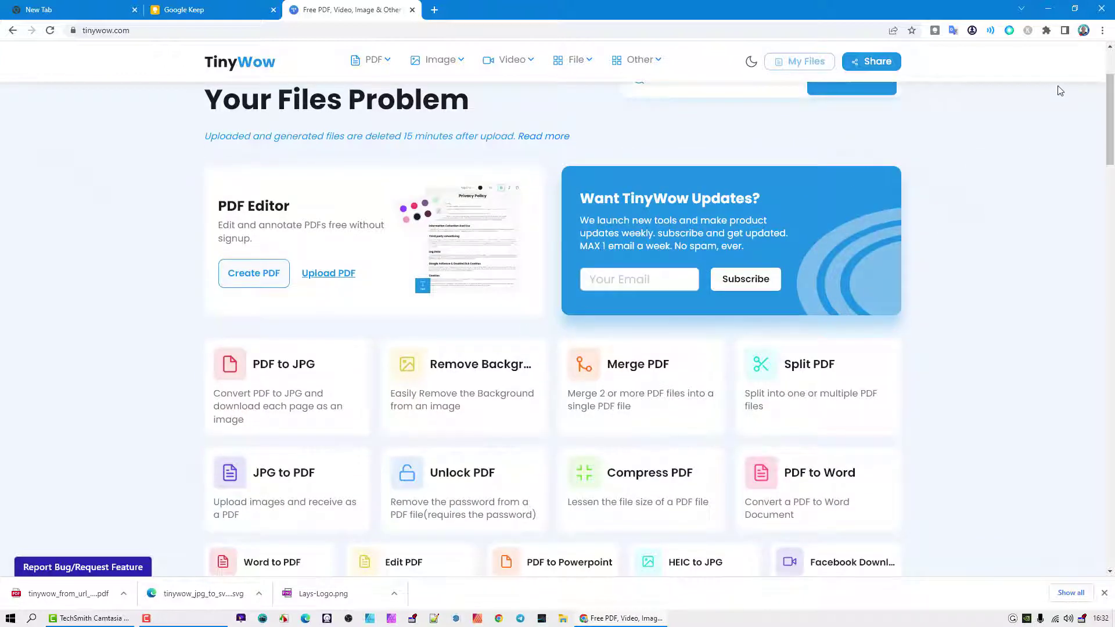
scroll(878, 302, up, 2)
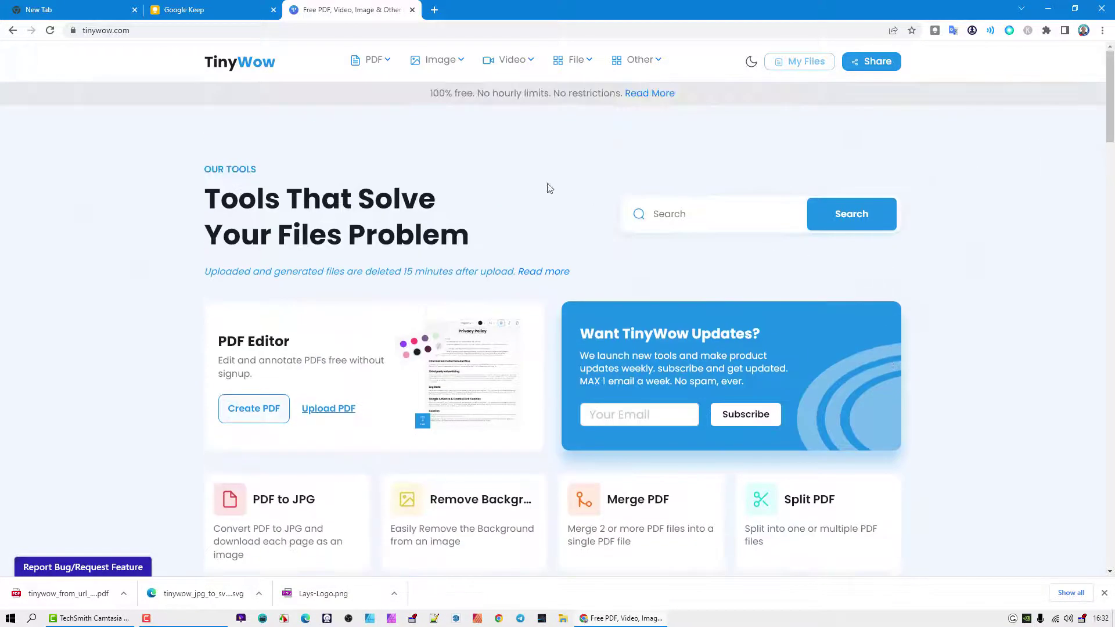
scroll(191, 255, down, 6)
scroll(204, 250, up, 2)
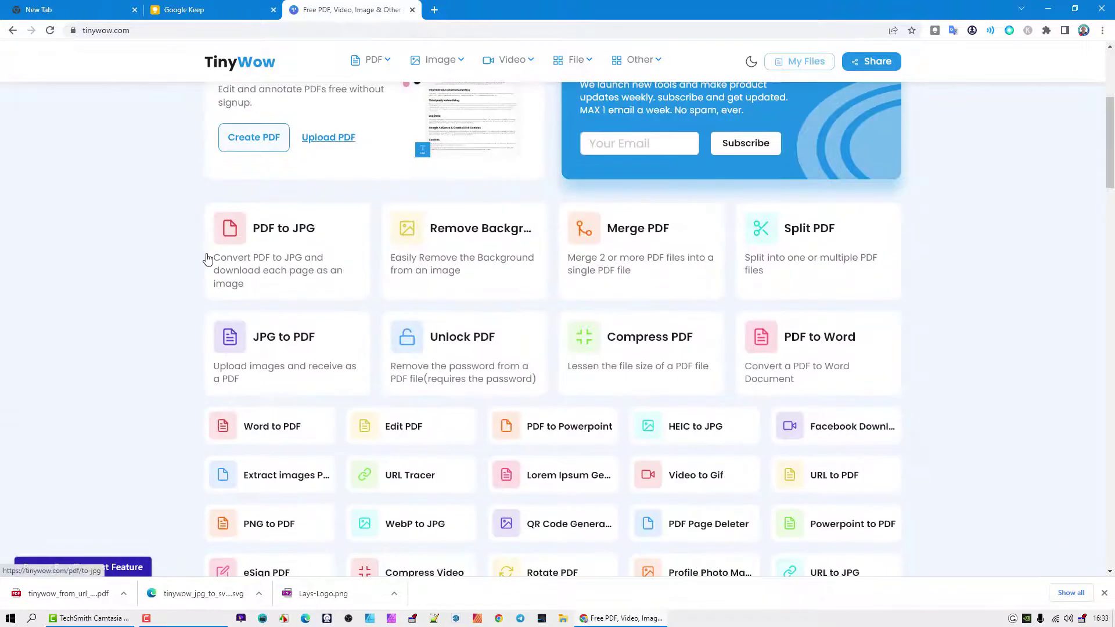
scroll(207, 258, down, 4)
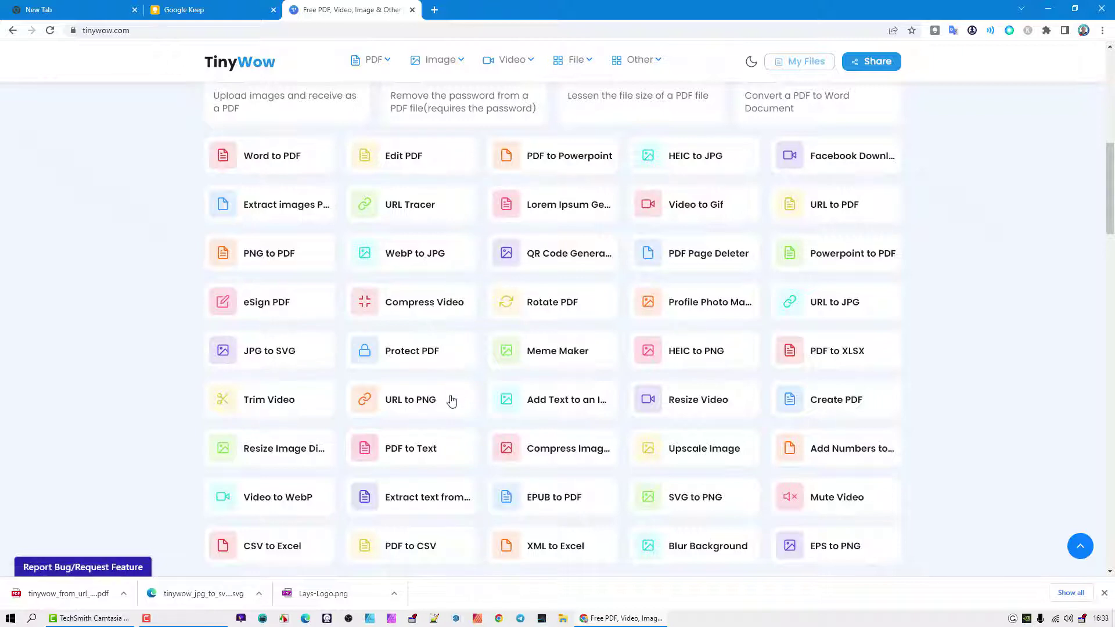
scroll(452, 398, down, 5)
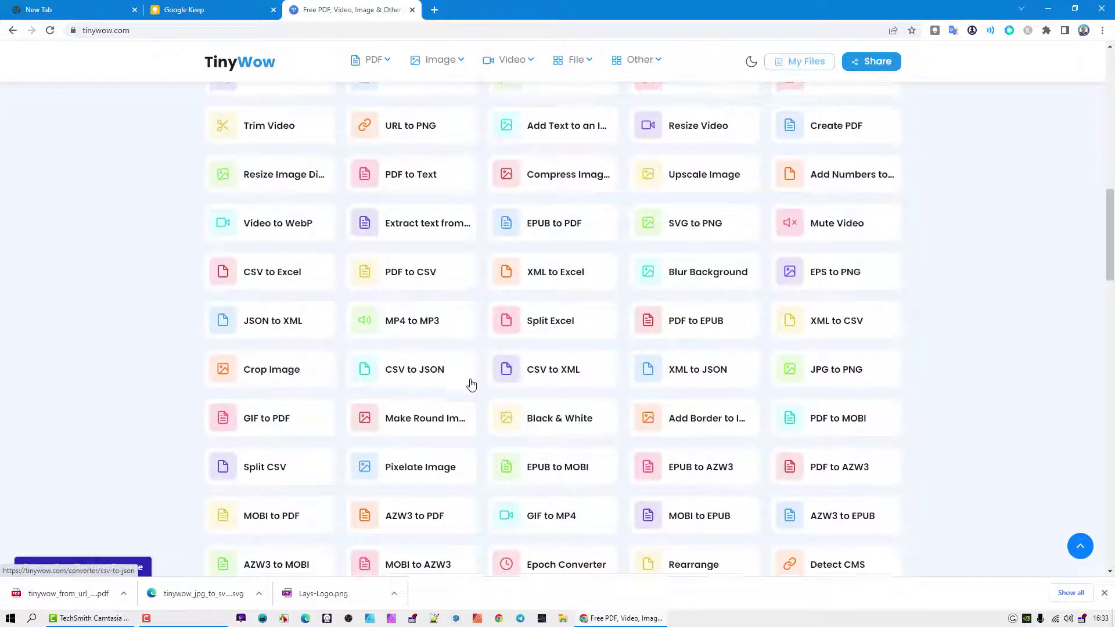
scroll(472, 381, down, 3)
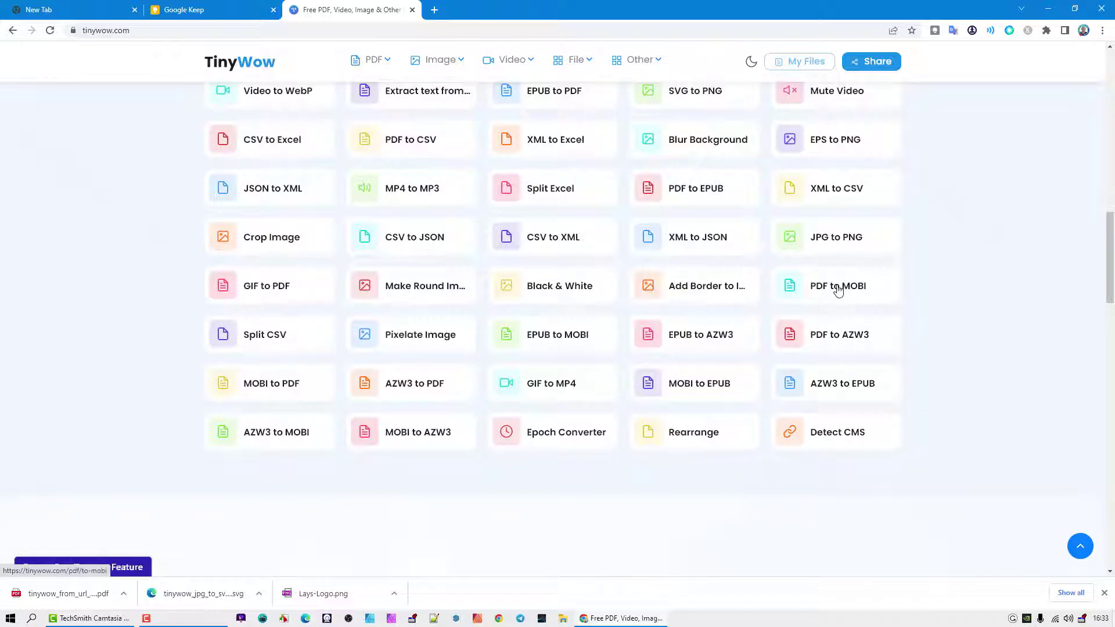
scroll(648, 307, up, 2)
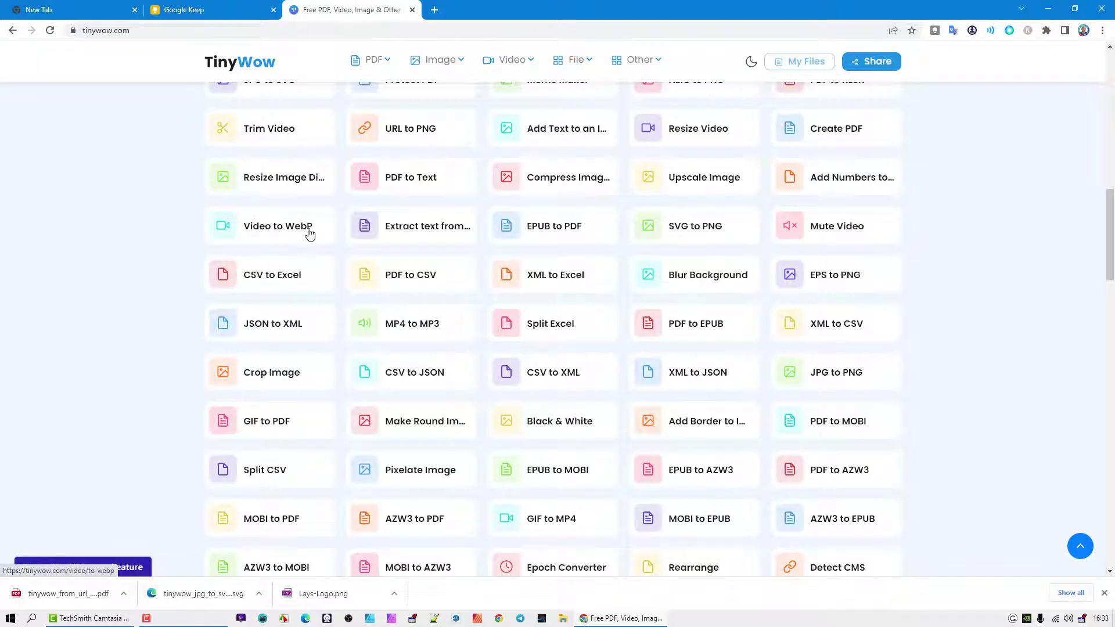
scroll(481, 279, up, 7)
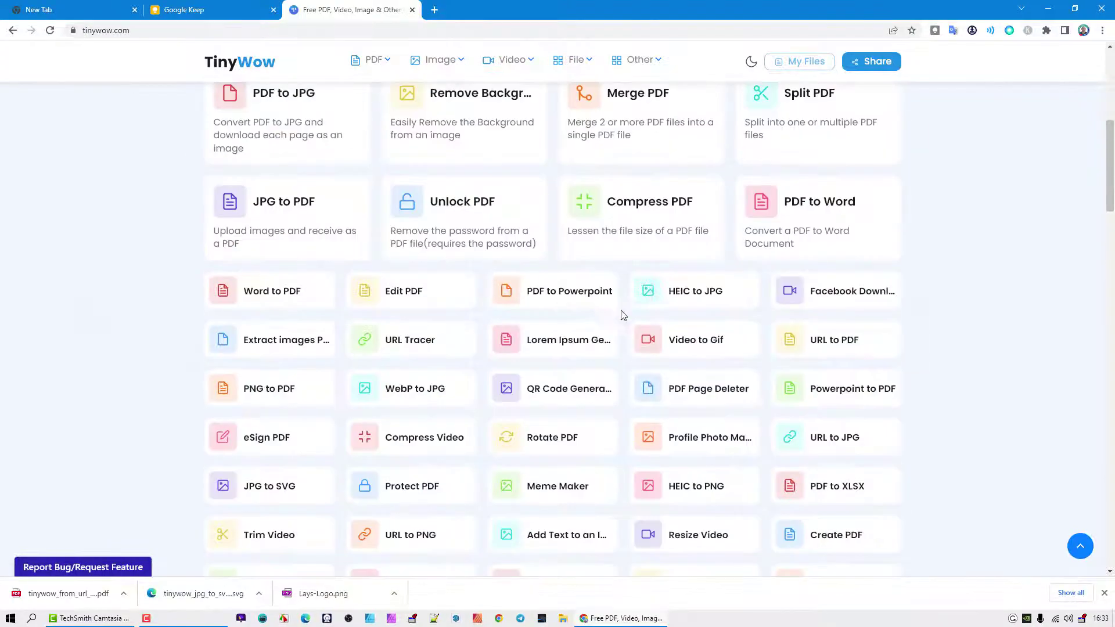
scroll(661, 290, up, 7)
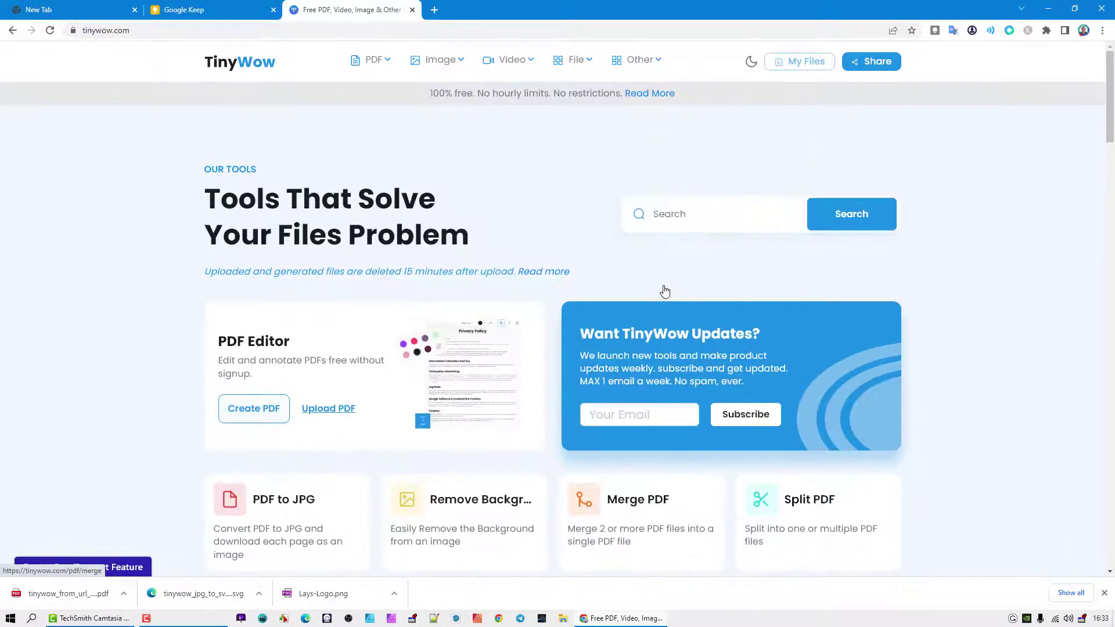
Look through the PDF menu's To PDF and From PDF lists, then show the Image tools list
mouse_move(381, 60)
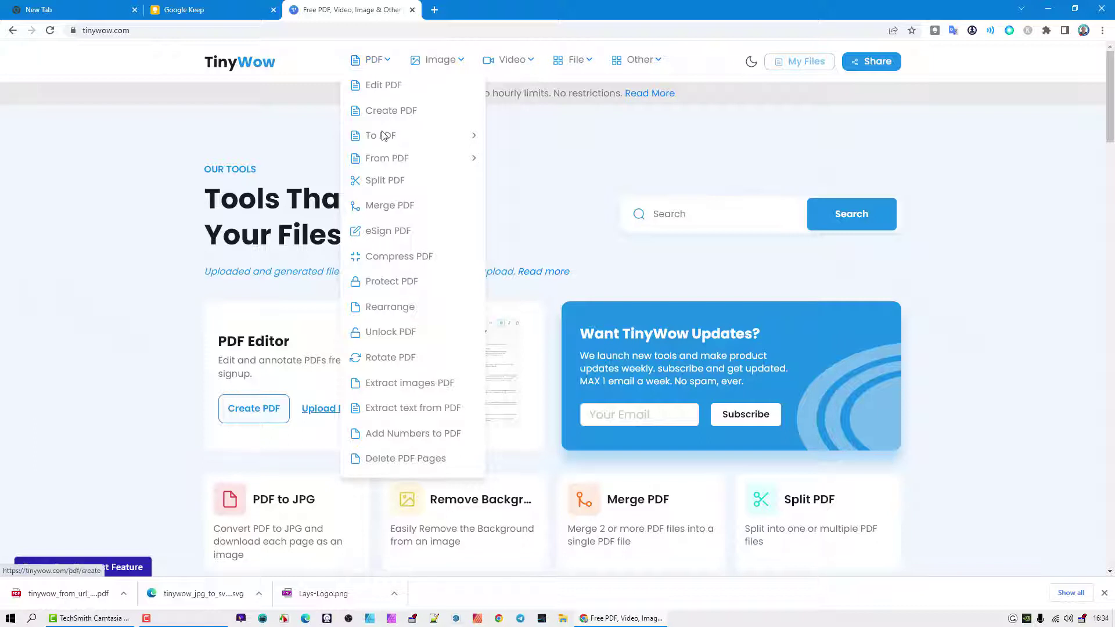
mouse_move(429, 160)
mouse_move(405, 141)
mouse_move(438, 61)
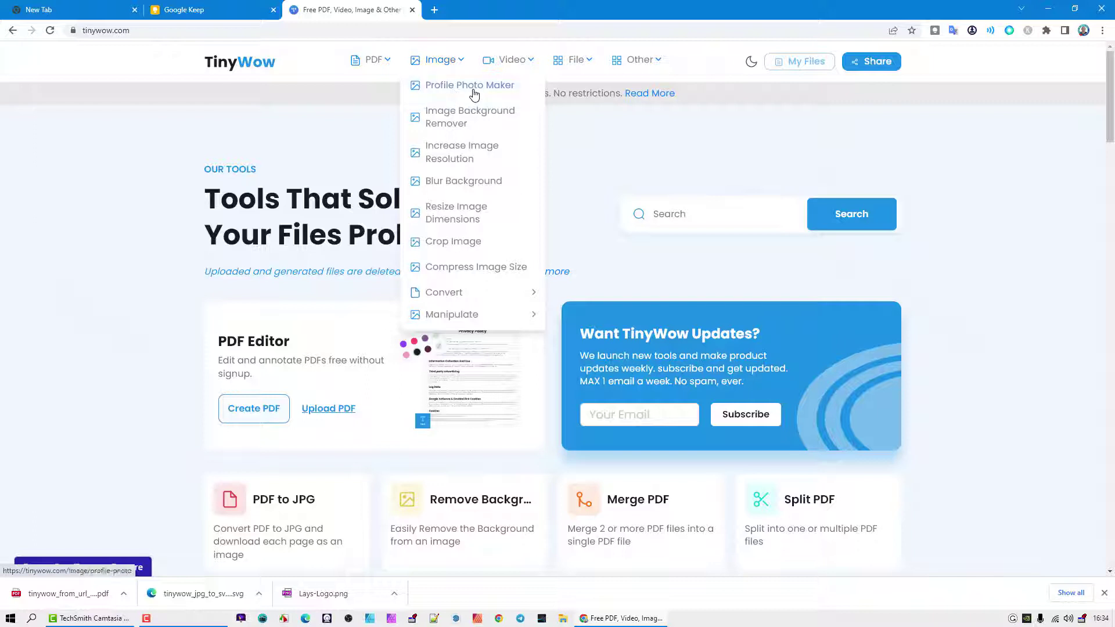
Open Profile Photo Maker and delete all previously stored files from My Files
click(475, 93)
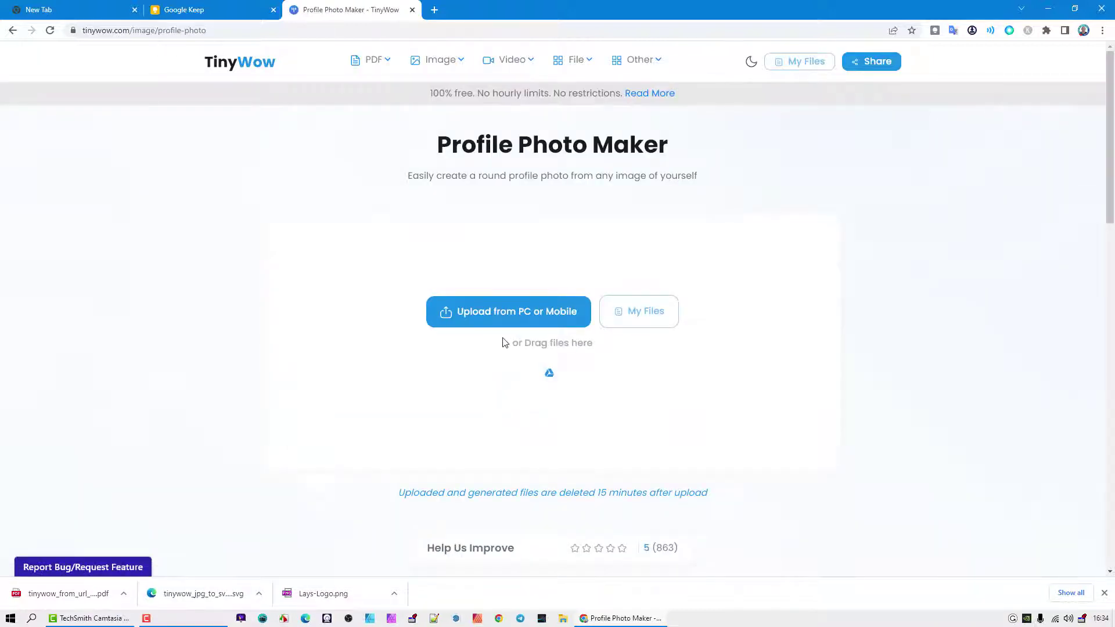
click(649, 314)
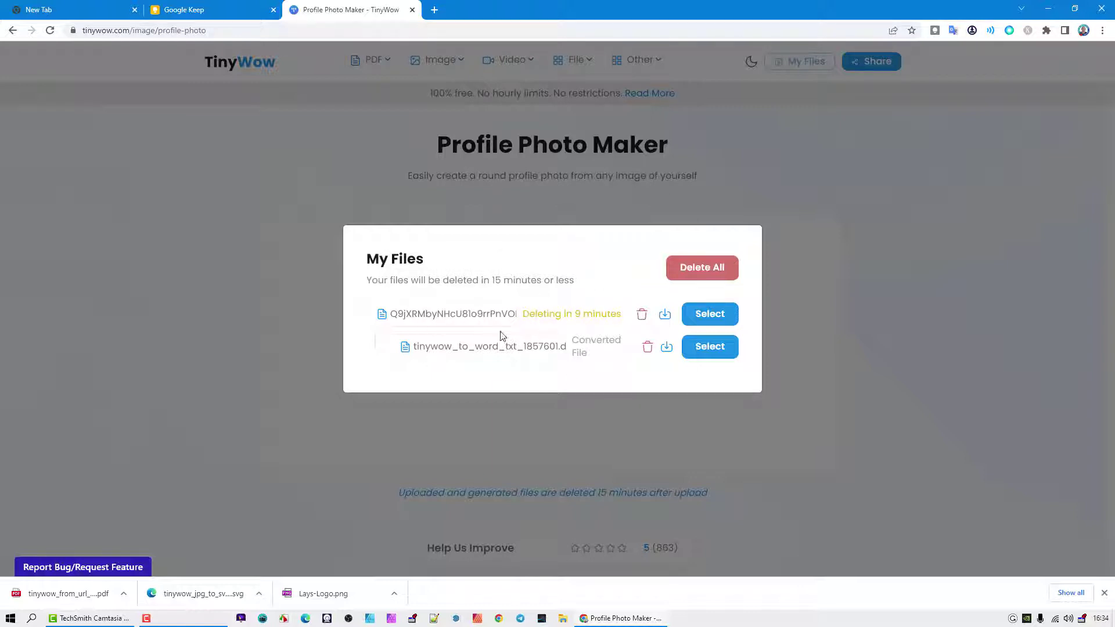
click(703, 269)
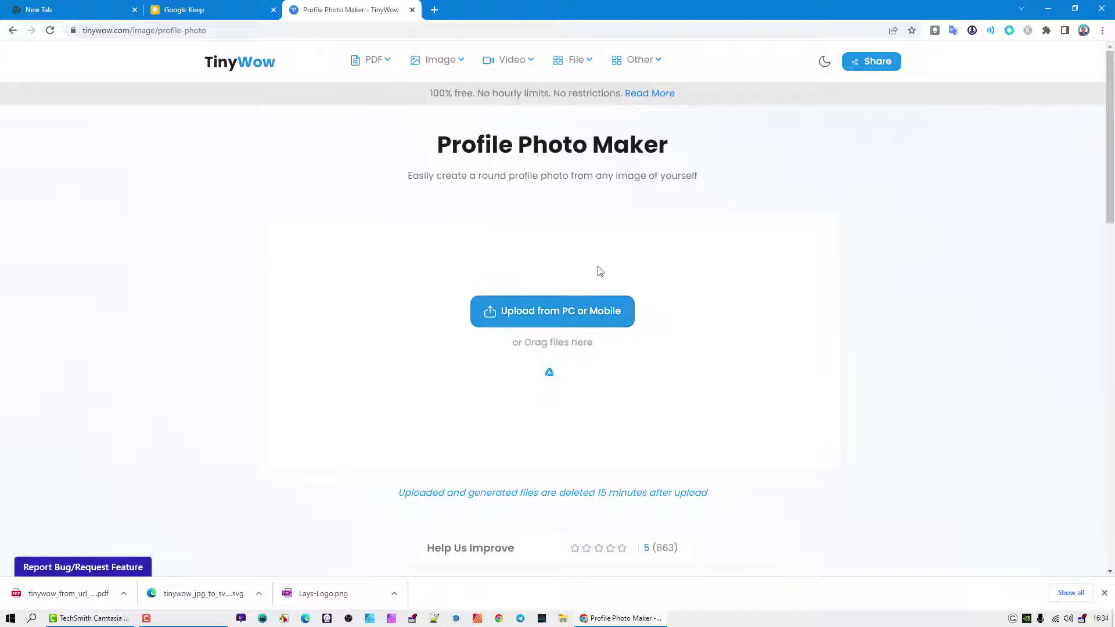
Upload the portrait photo from the Pictures folder to Profile Photo Maker
click(562, 310)
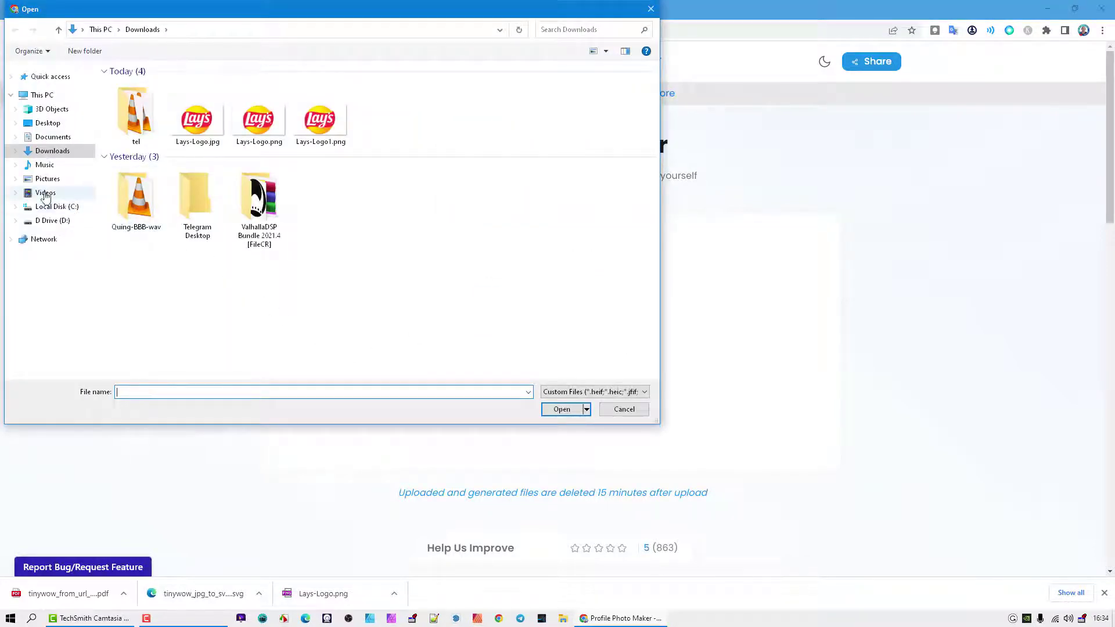
click(46, 180)
scroll(312, 269, down, 5)
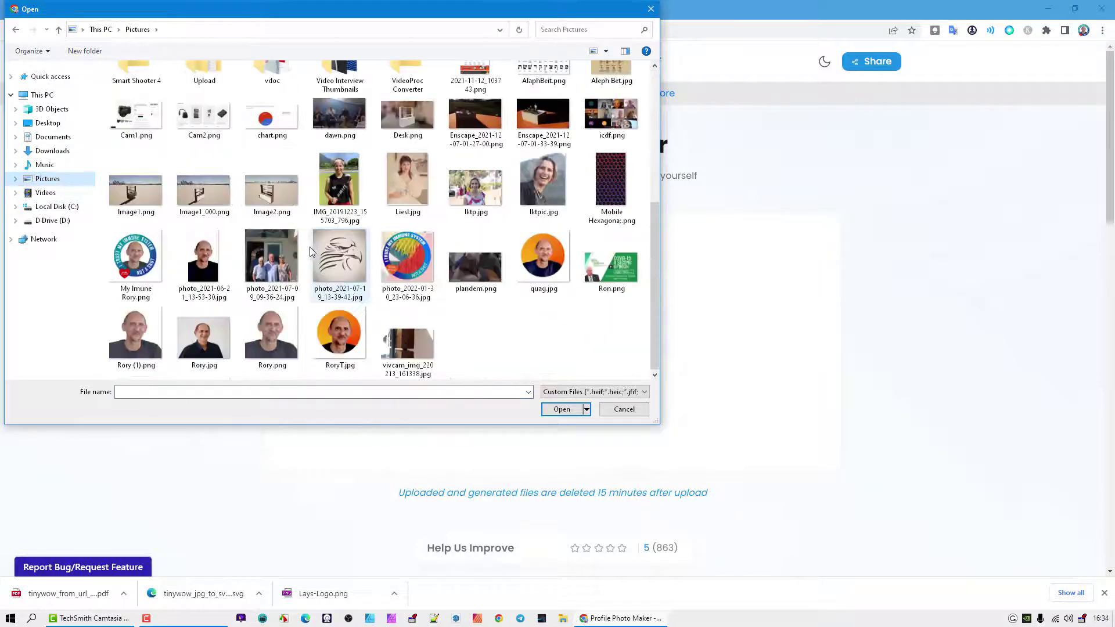
double_click(271, 334)
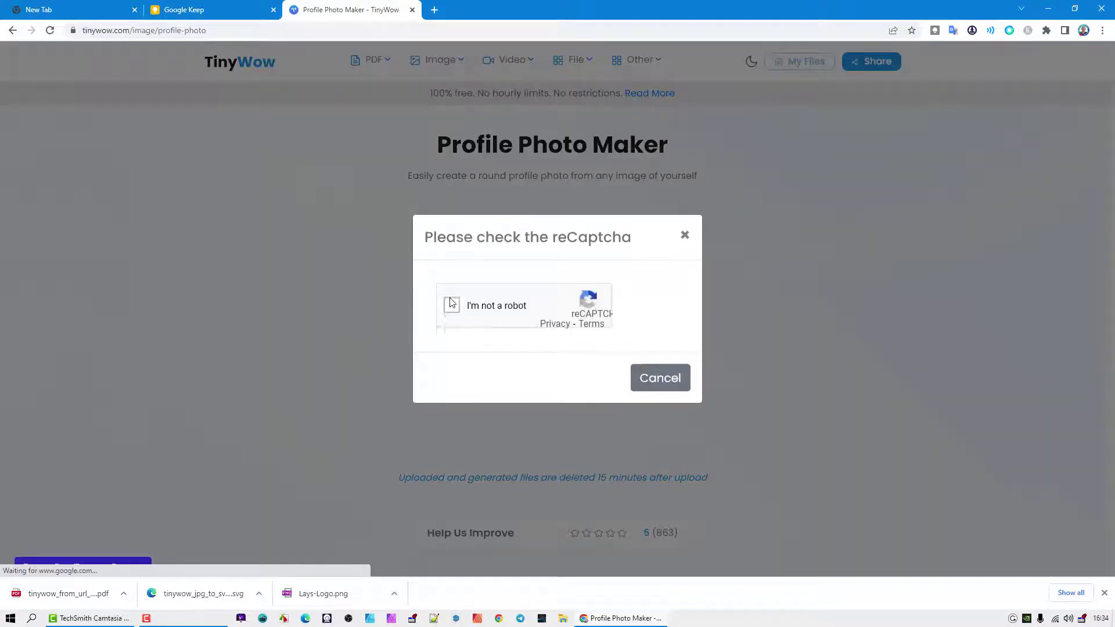
Pass the reCAPTCHA by selecting the three hill tiles and verifying
click(452, 306)
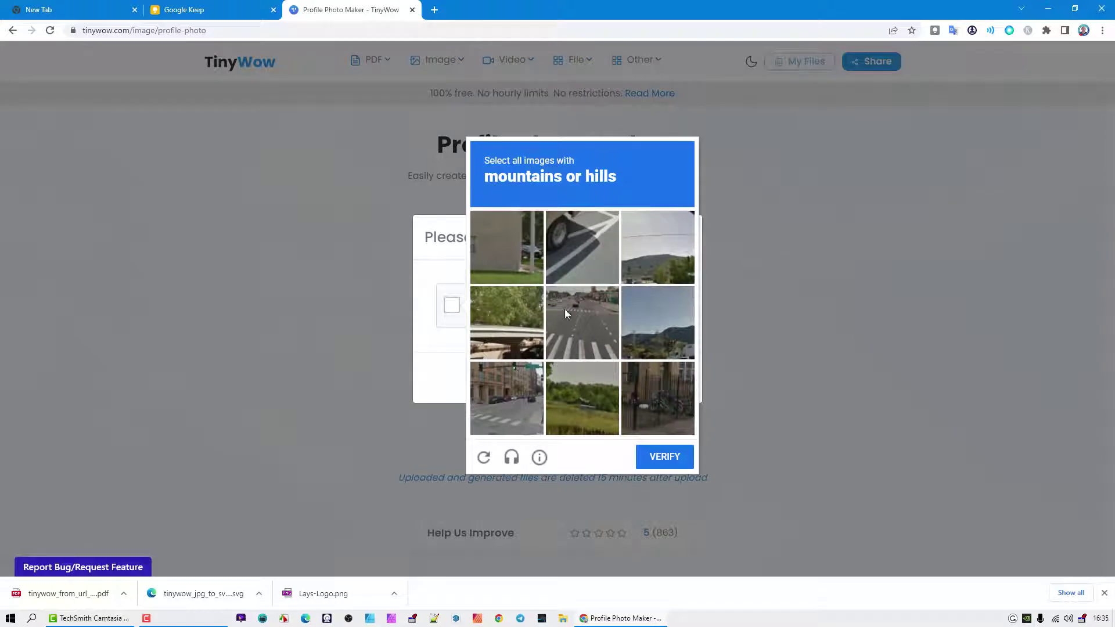
click(650, 264)
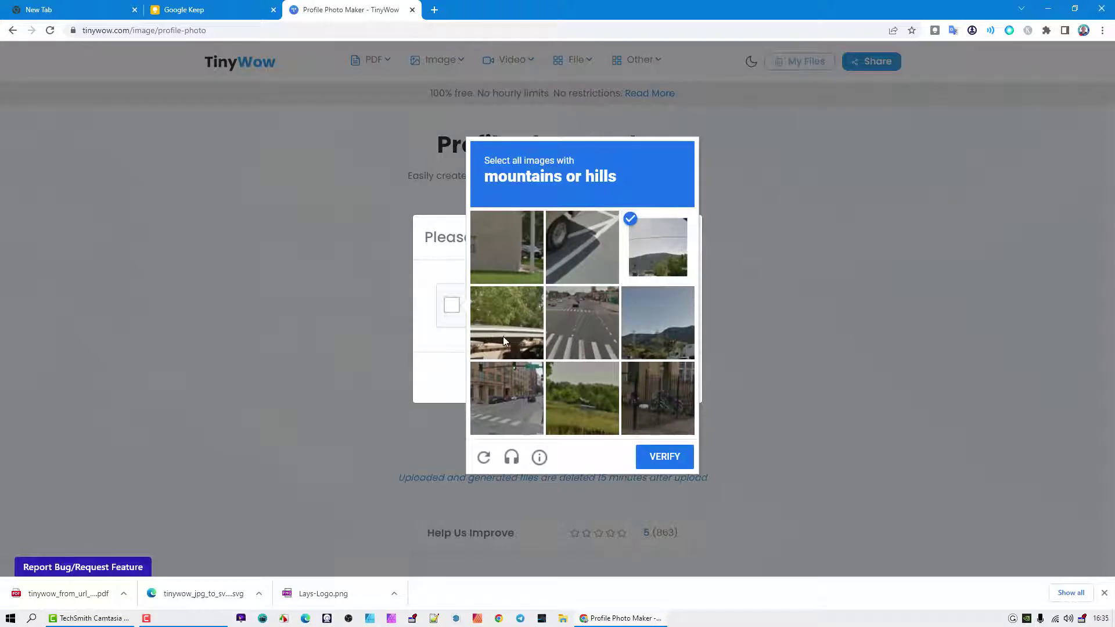
click(602, 389)
click(662, 340)
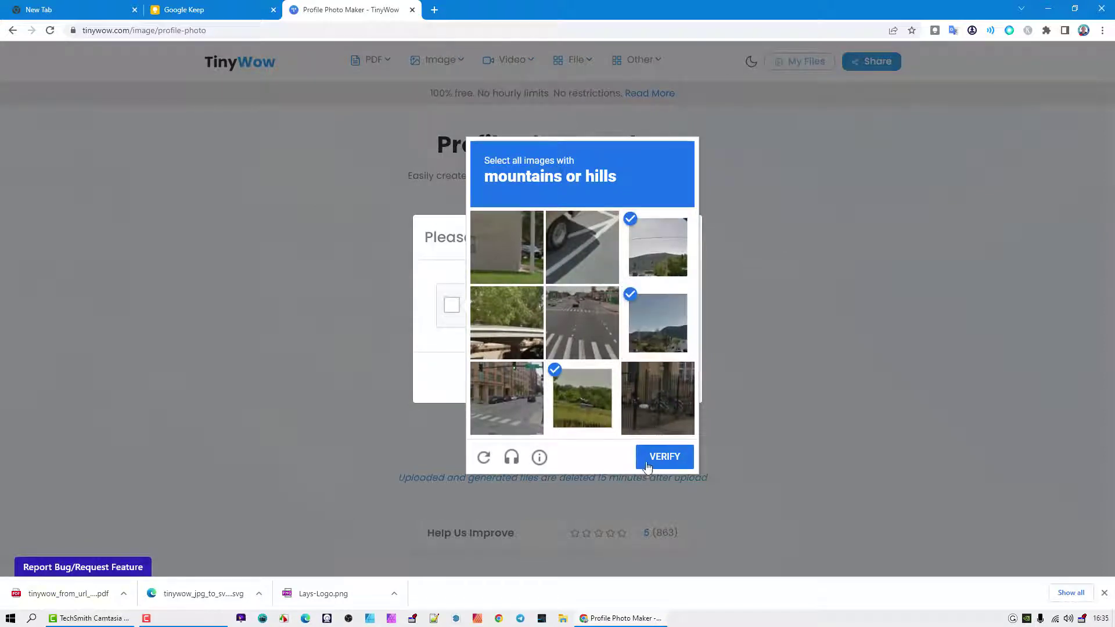
click(665, 456)
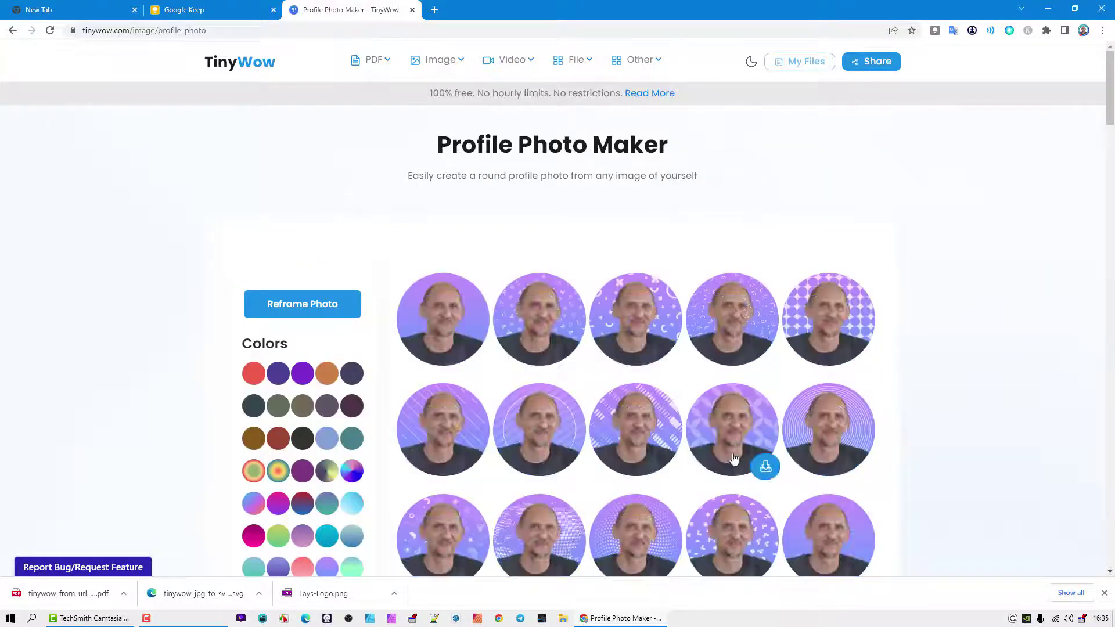
Switch every round profile photo's background to the mint green swatch in Colors
scroll(734, 430, down, 7)
scroll(735, 421, up, 5)
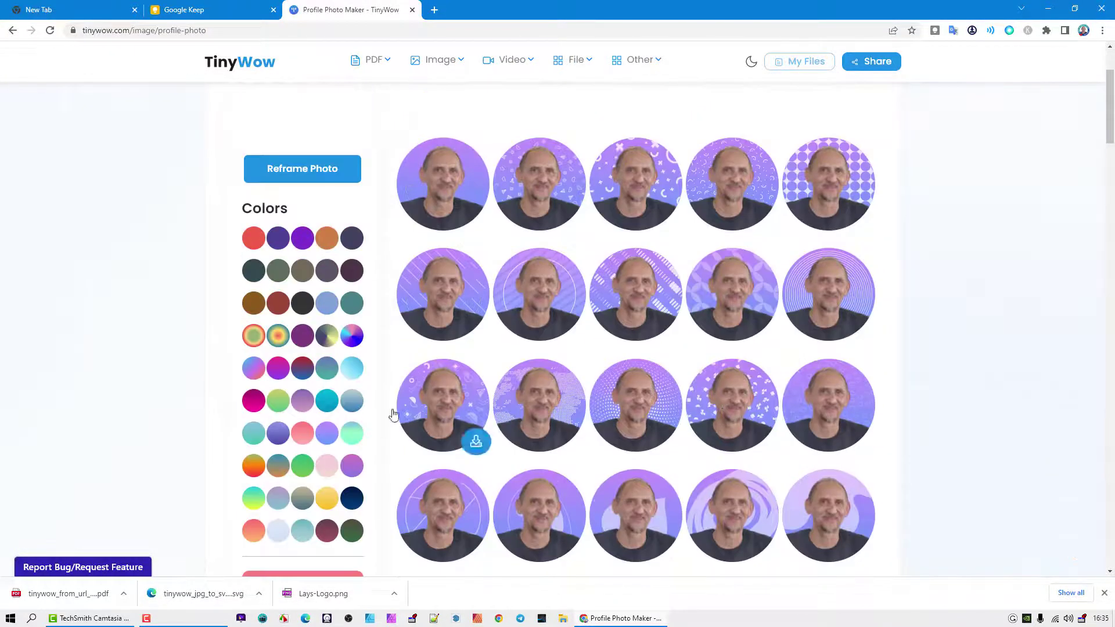
click(350, 433)
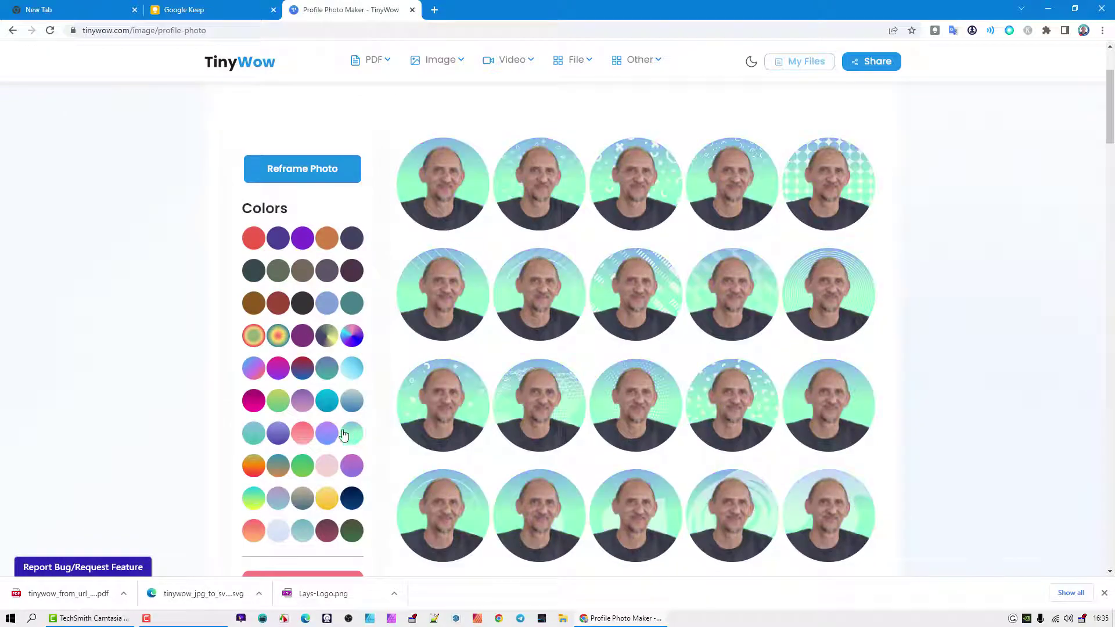
scroll(343, 434, down, 2)
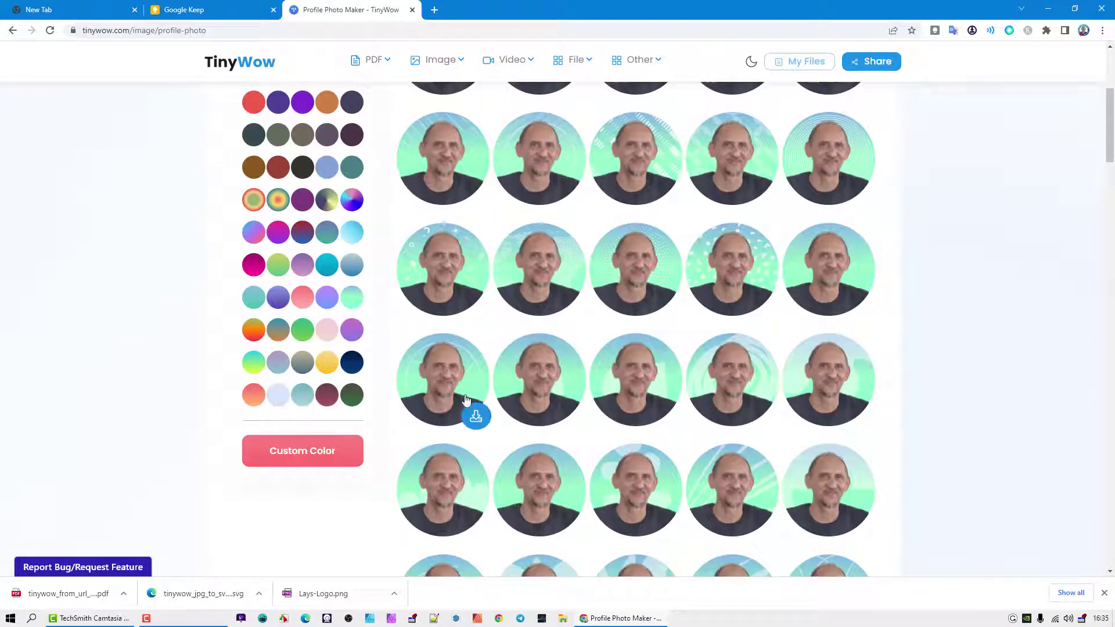
scroll(639, 418, down, 4)
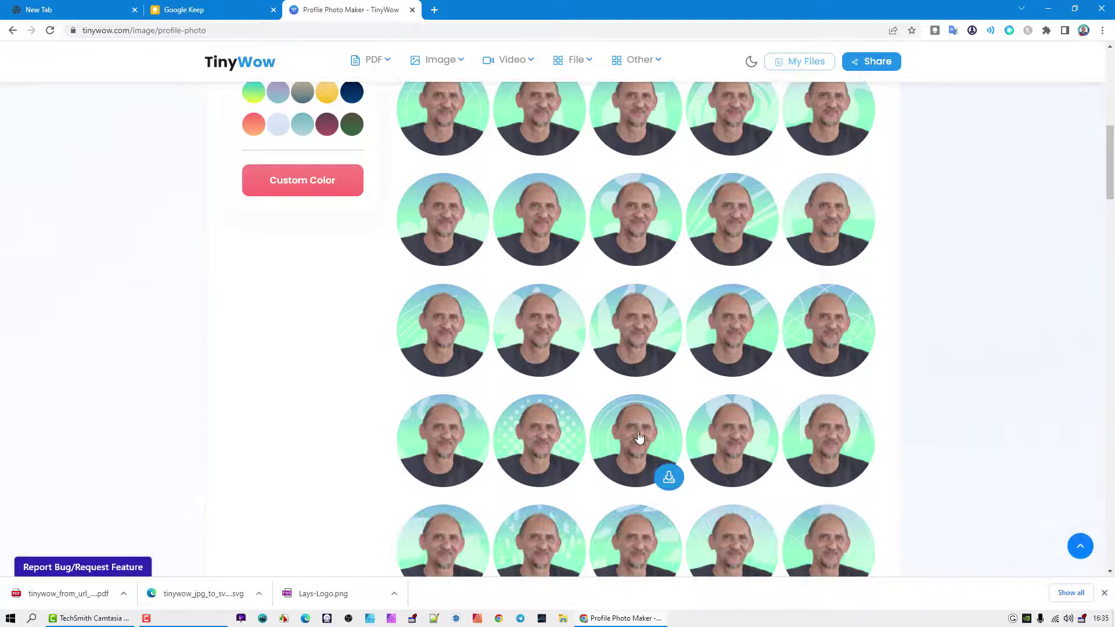
scroll(755, 407, up, 8)
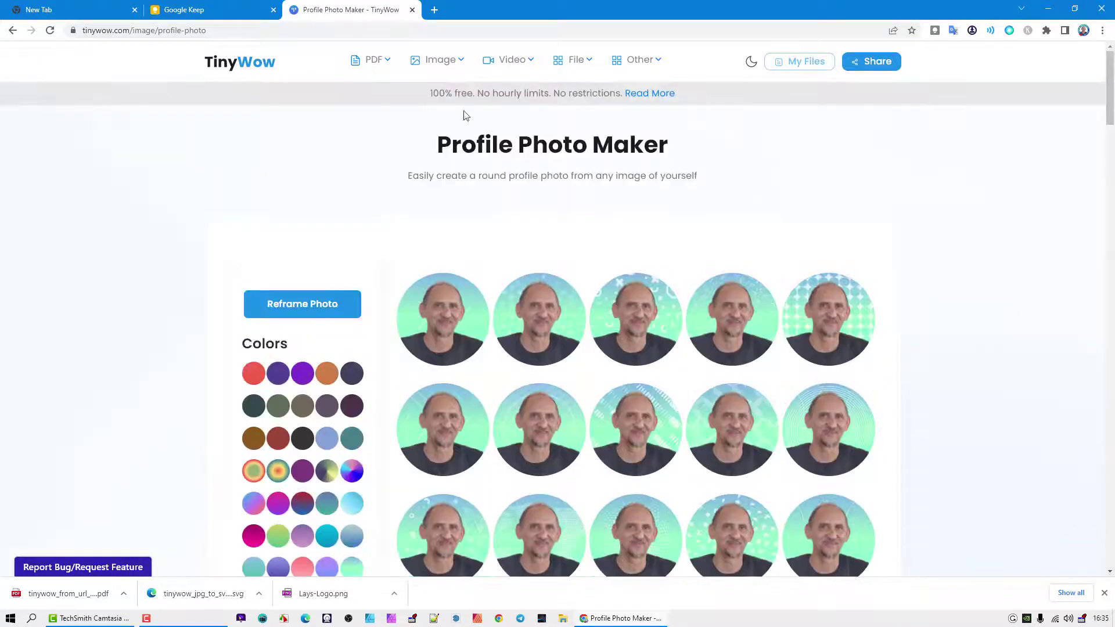
mouse_move(455, 62)
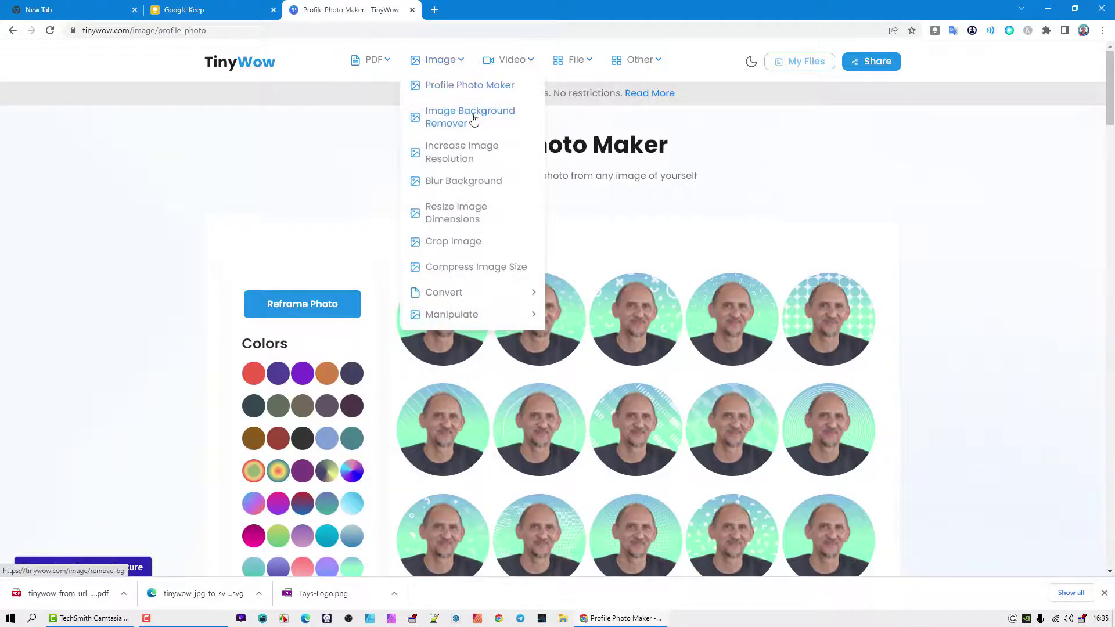
Open the Image Background Remover, upload quag.jpg and start the removal
click(473, 116)
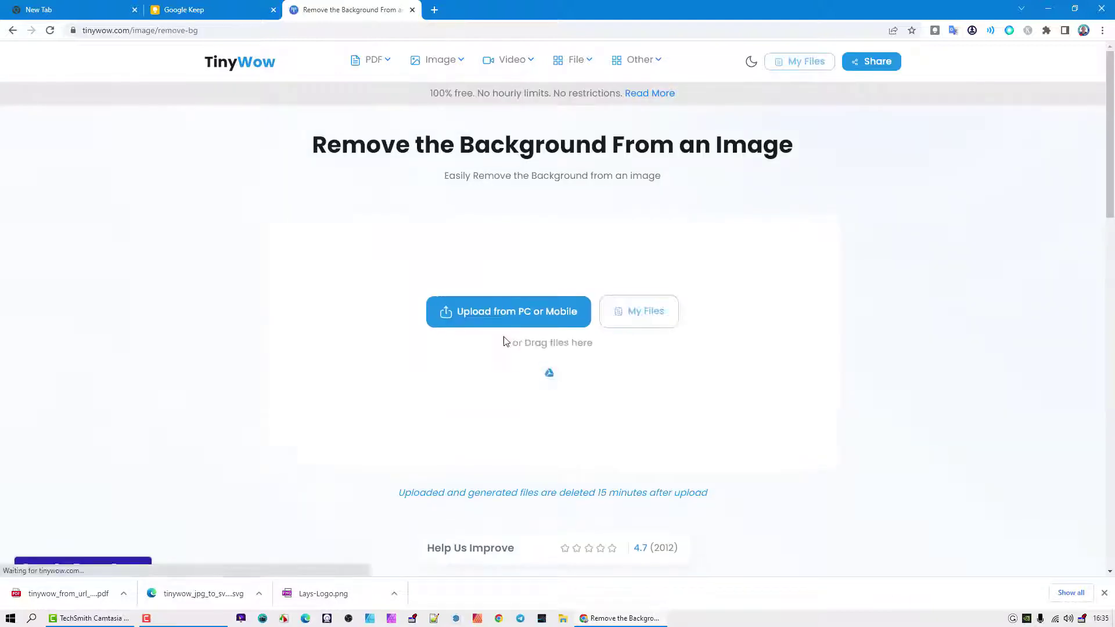
click(524, 321)
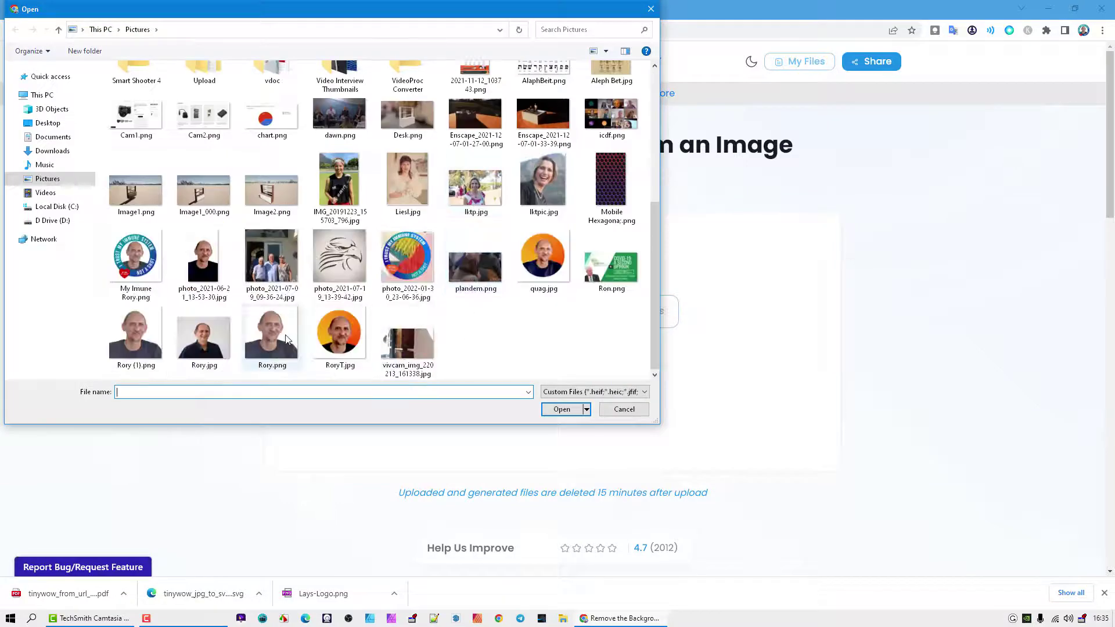
double_click(543, 256)
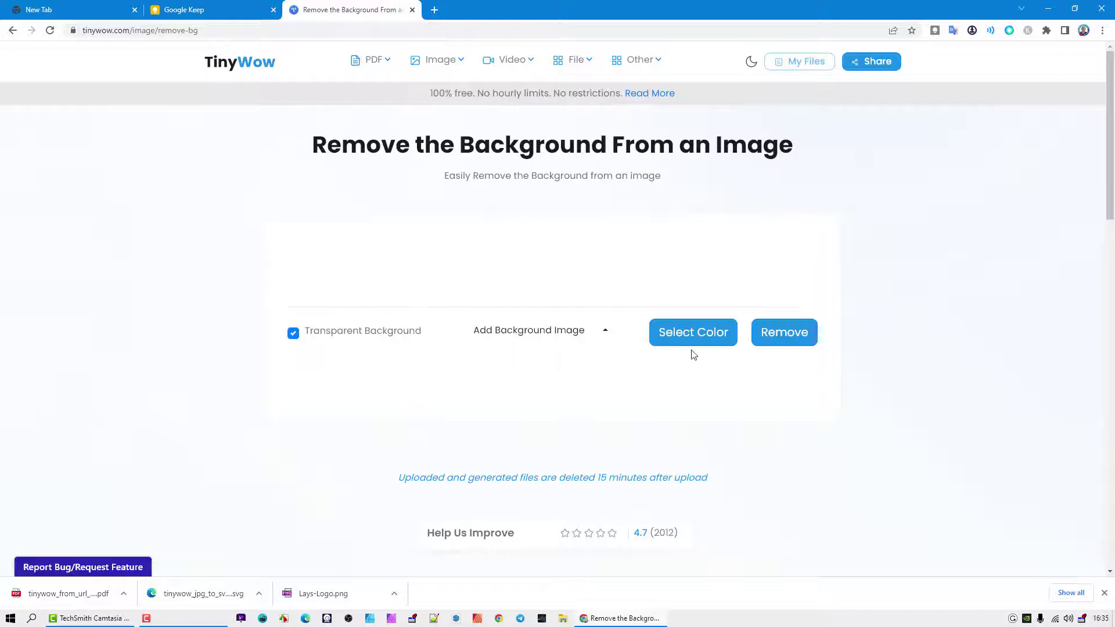
scroll(540, 469, down, 2)
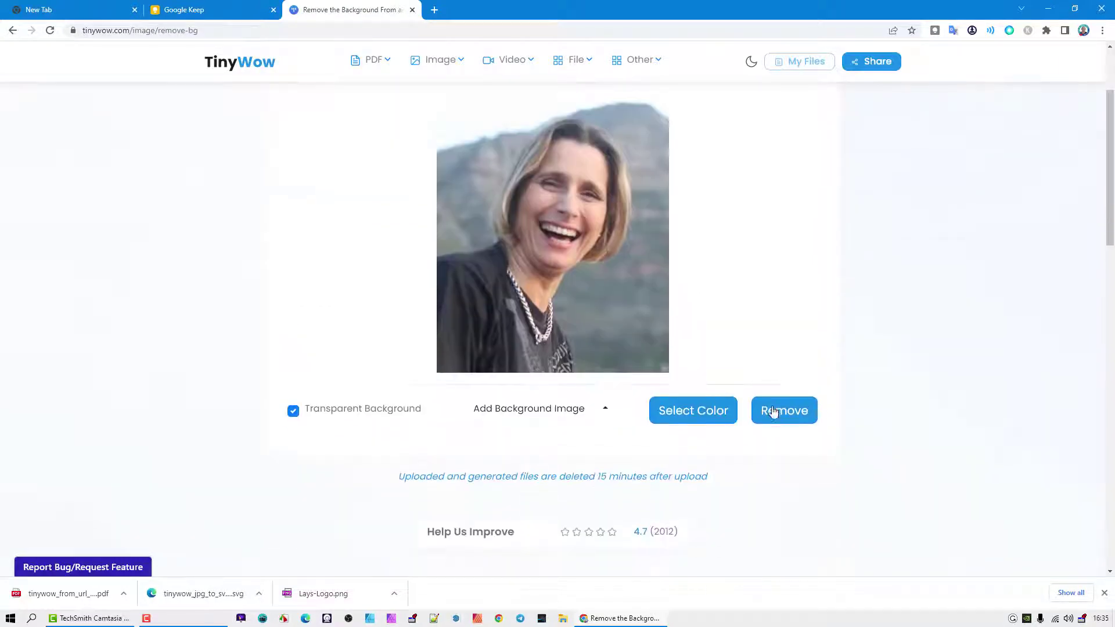
click(787, 414)
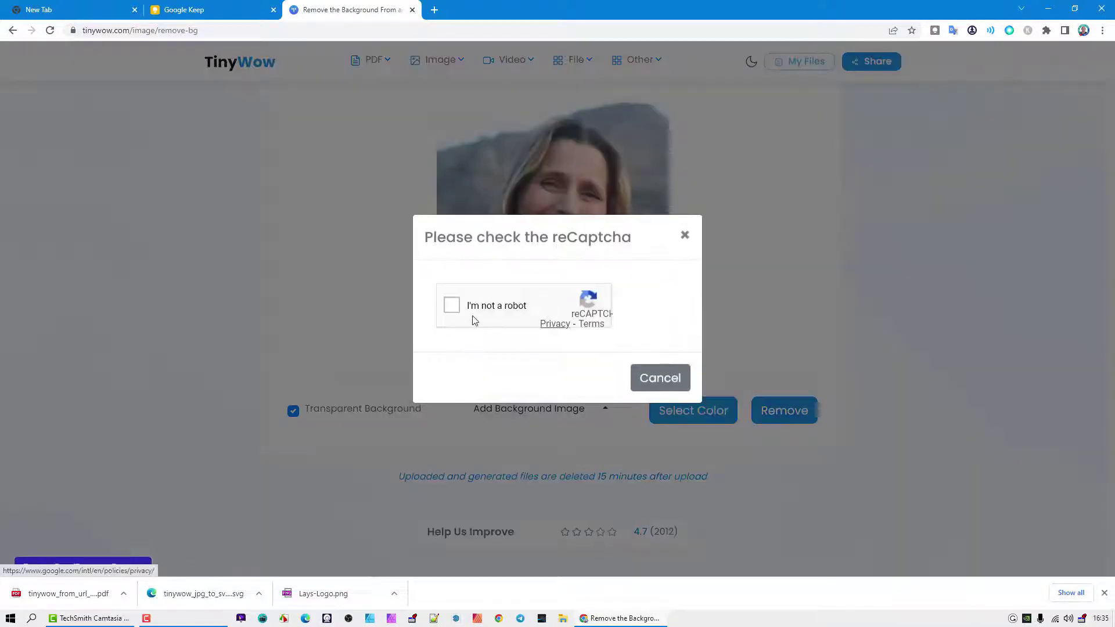
Pass the reCAPTCHA by selecting the three stairs tiles and verifying
click(452, 305)
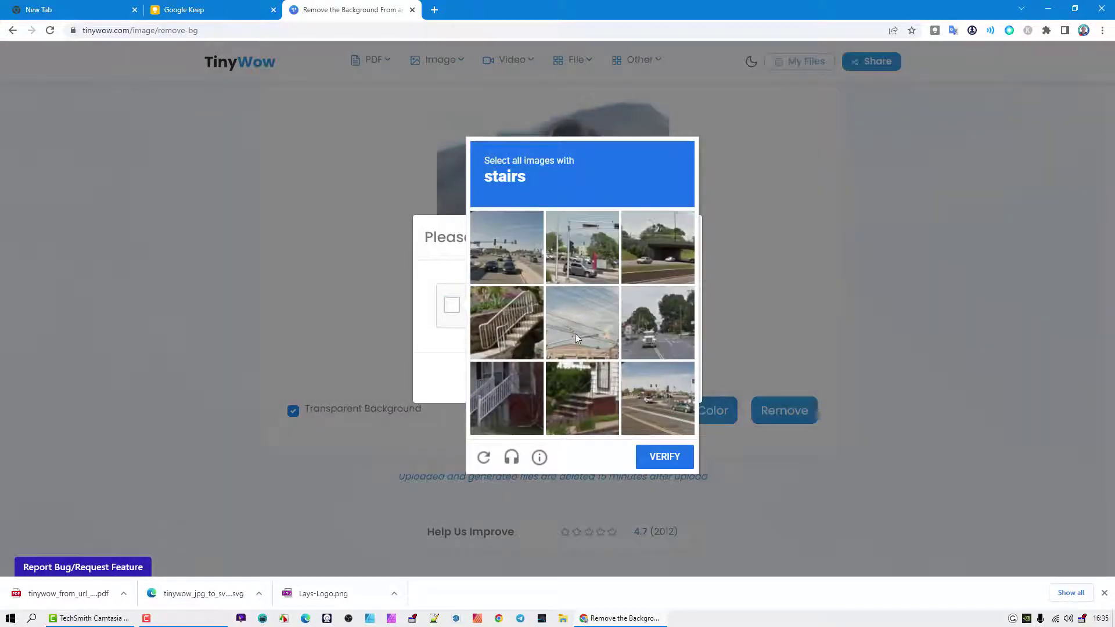
click(586, 412)
click(510, 404)
click(508, 339)
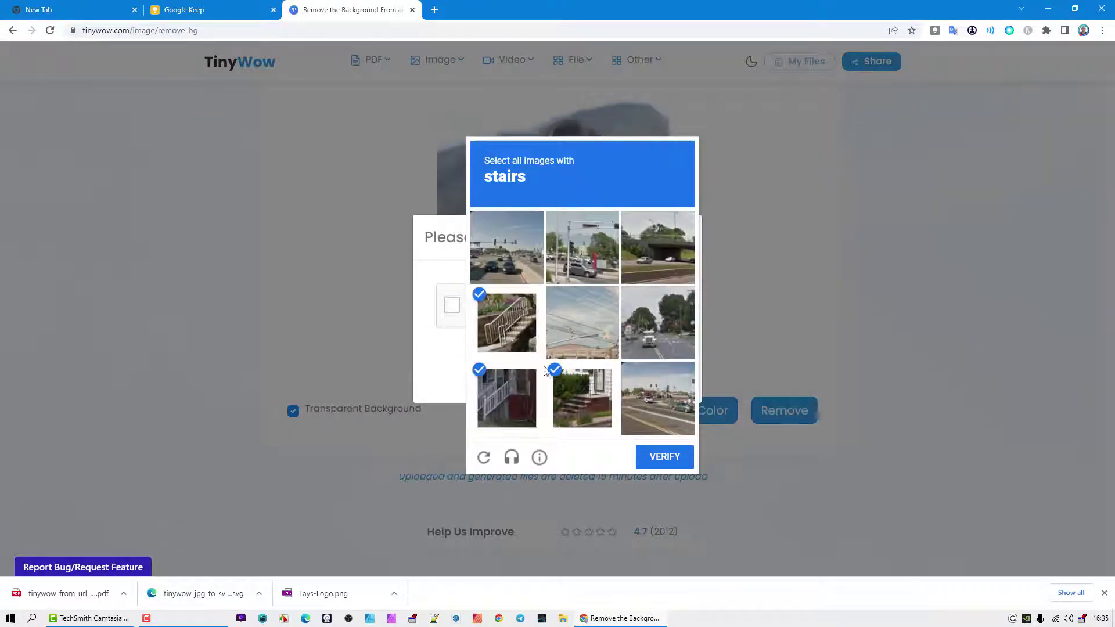
click(665, 457)
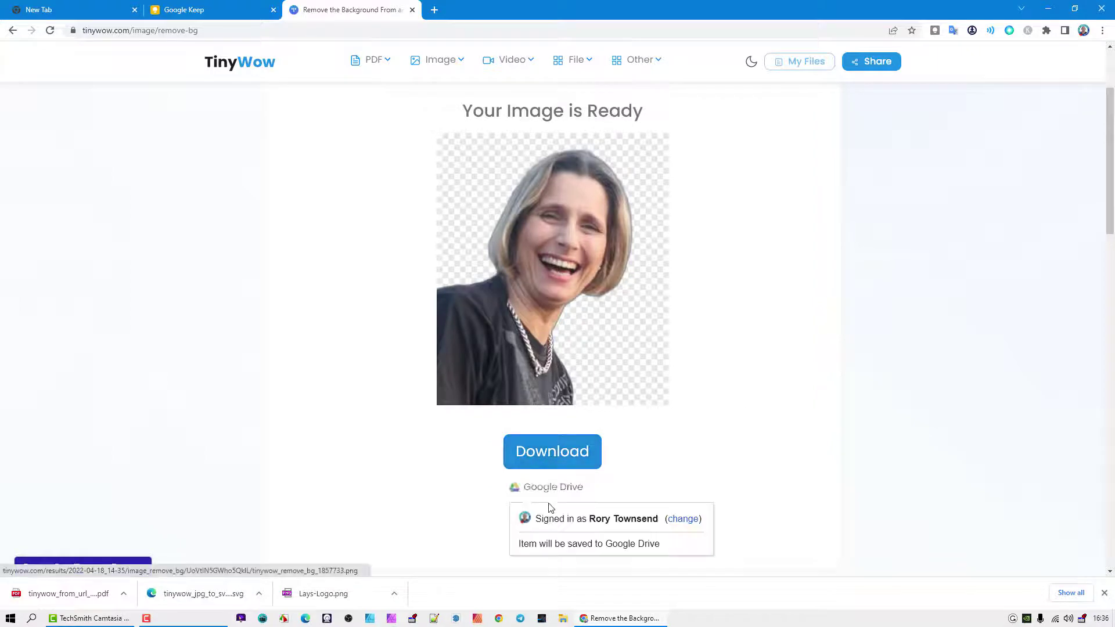
Save the background-free portrait cutout to Google Drive
click(550, 488)
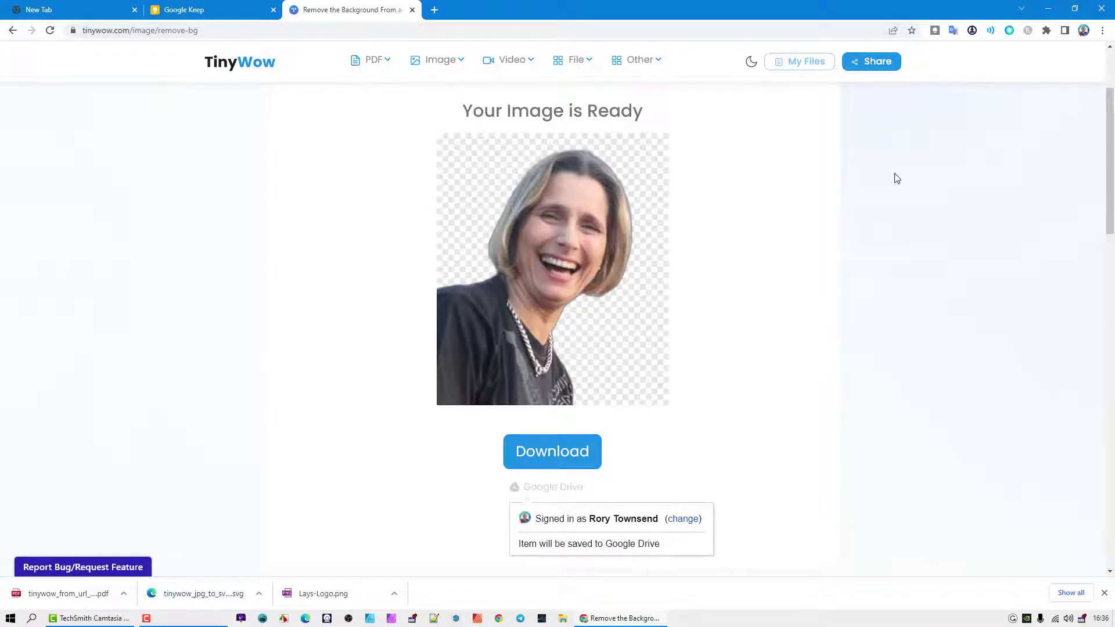
scroll(784, 242, up, 2)
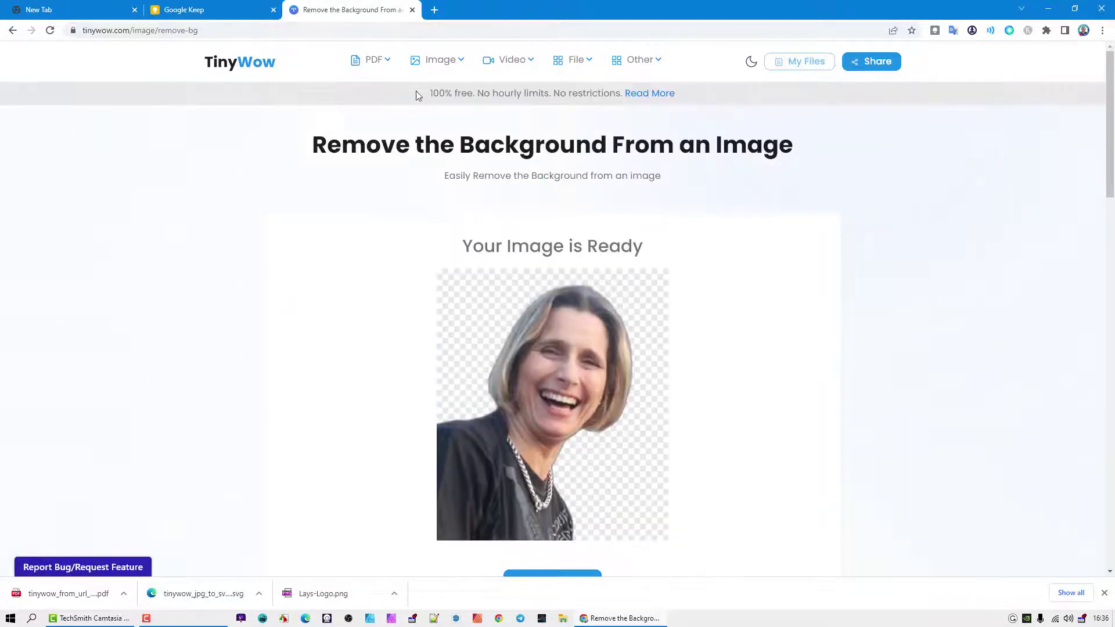
Bring up the Image menu's Convert submenu listing JPG to SVG
mouse_move(450, 64)
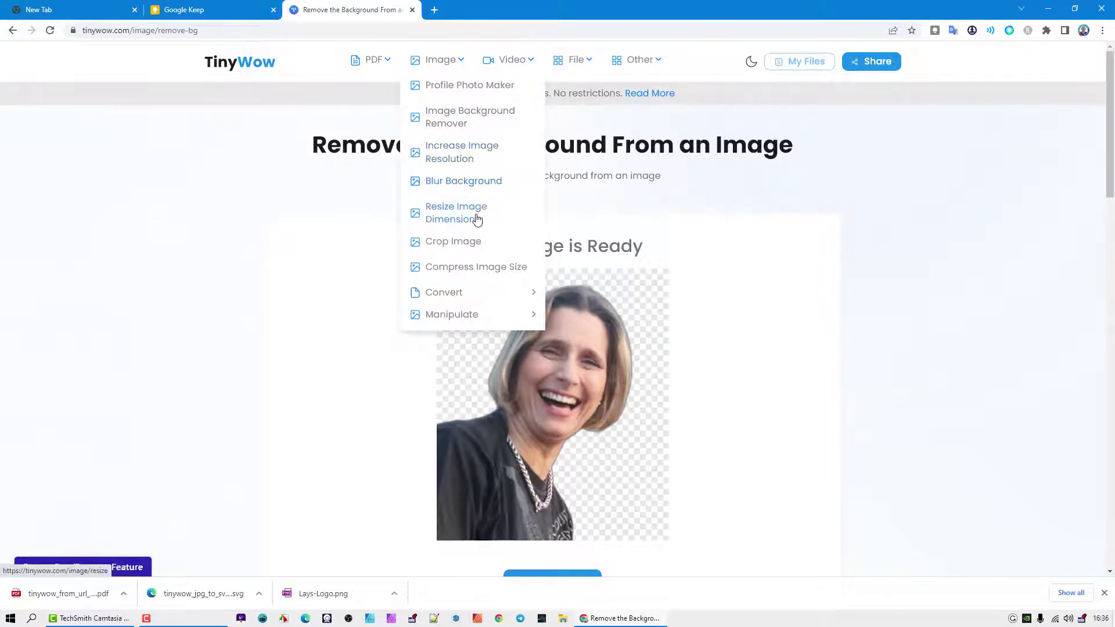
mouse_move(473, 296)
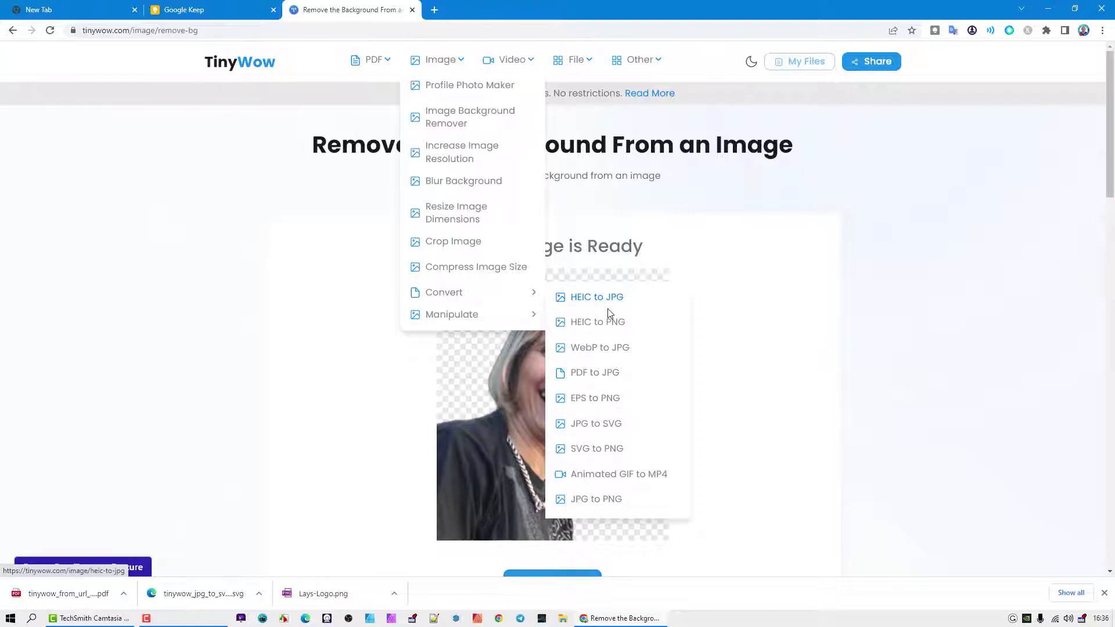
Open the JPG to SVG converter and upload the eagle drawing from Pictures
click(597, 428)
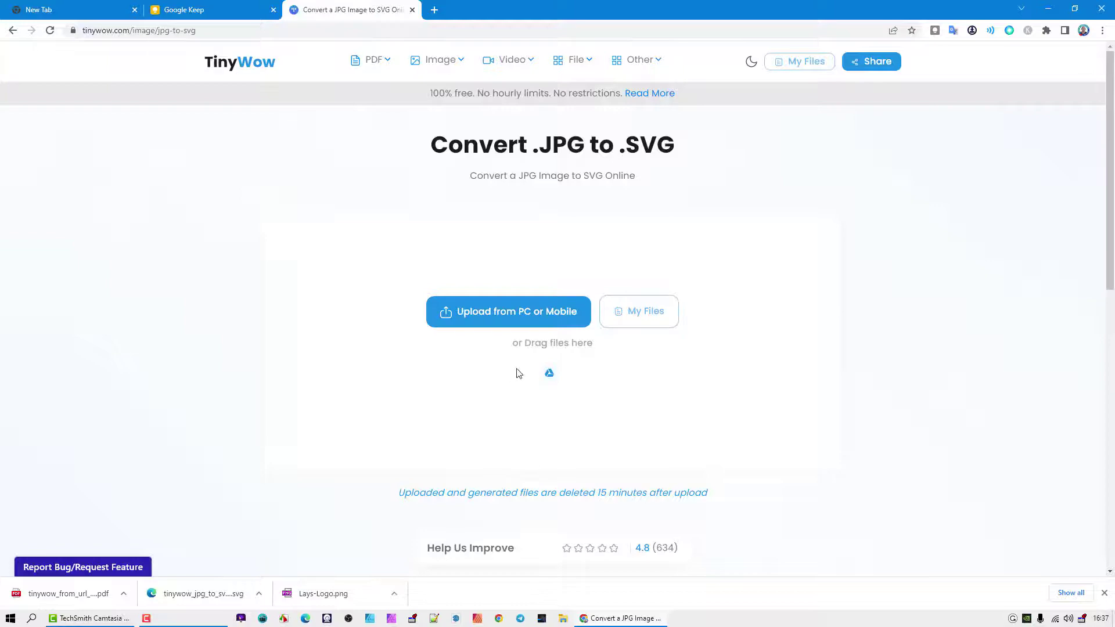
click(500, 316)
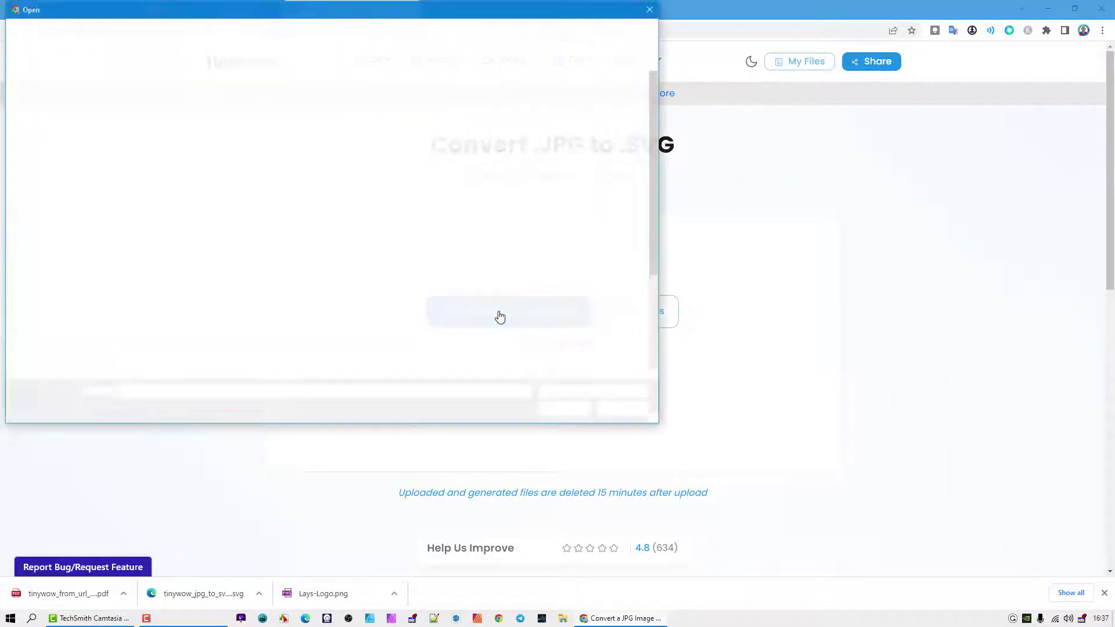
scroll(492, 301, down, 3)
click(416, 264)
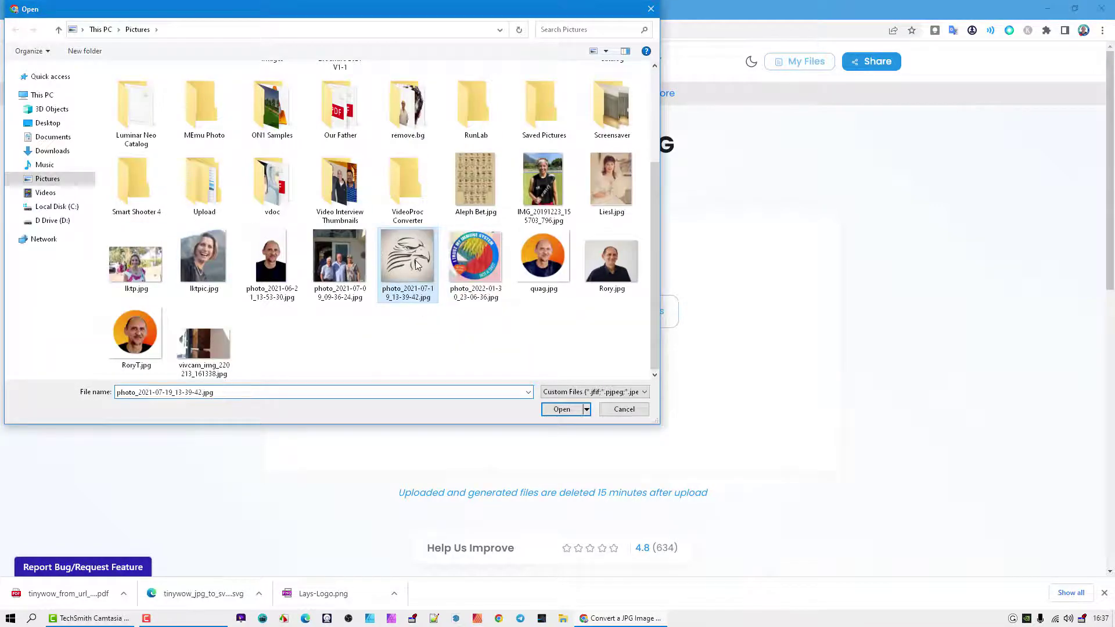
double_click(416, 264)
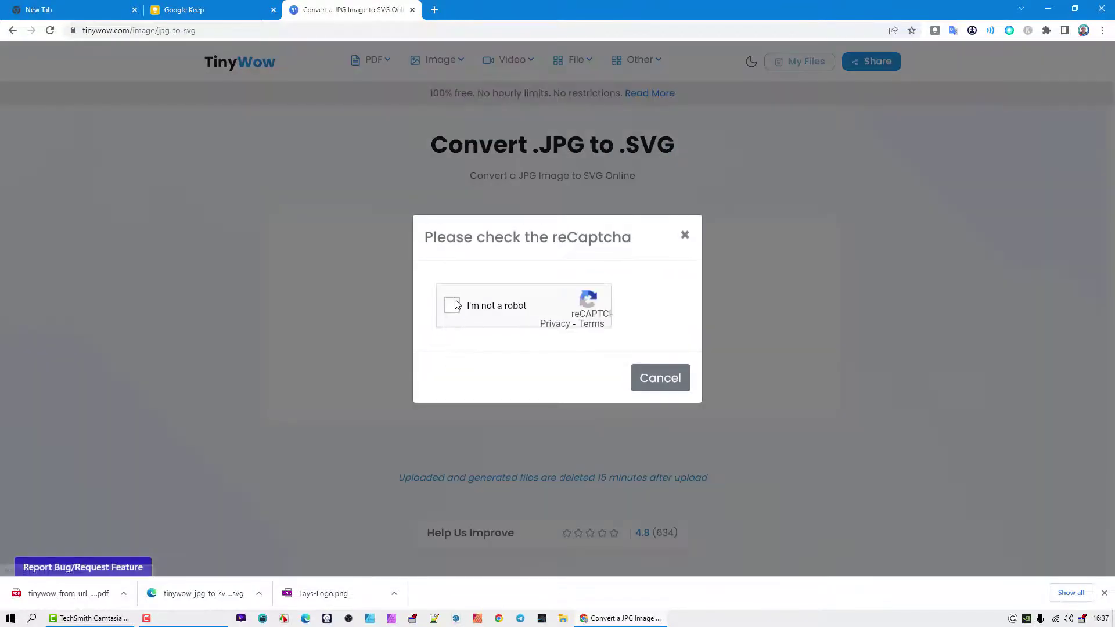
Pass the boat-tile reCAPTCHA and download the converted tinywow_jpg_to_svg file
click(455, 305)
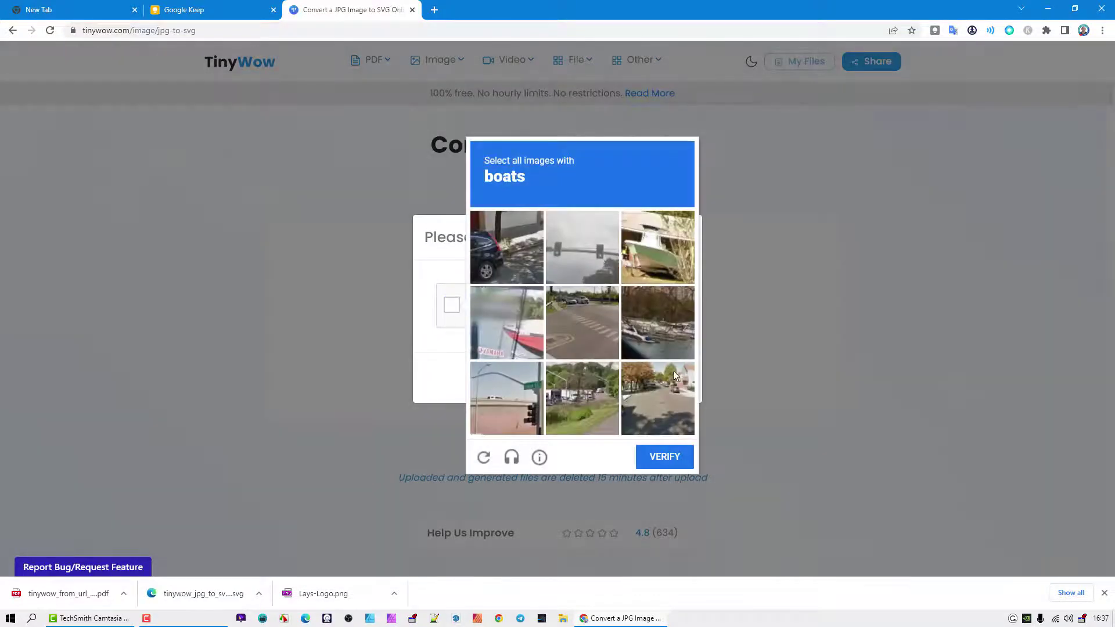
click(522, 331)
click(644, 338)
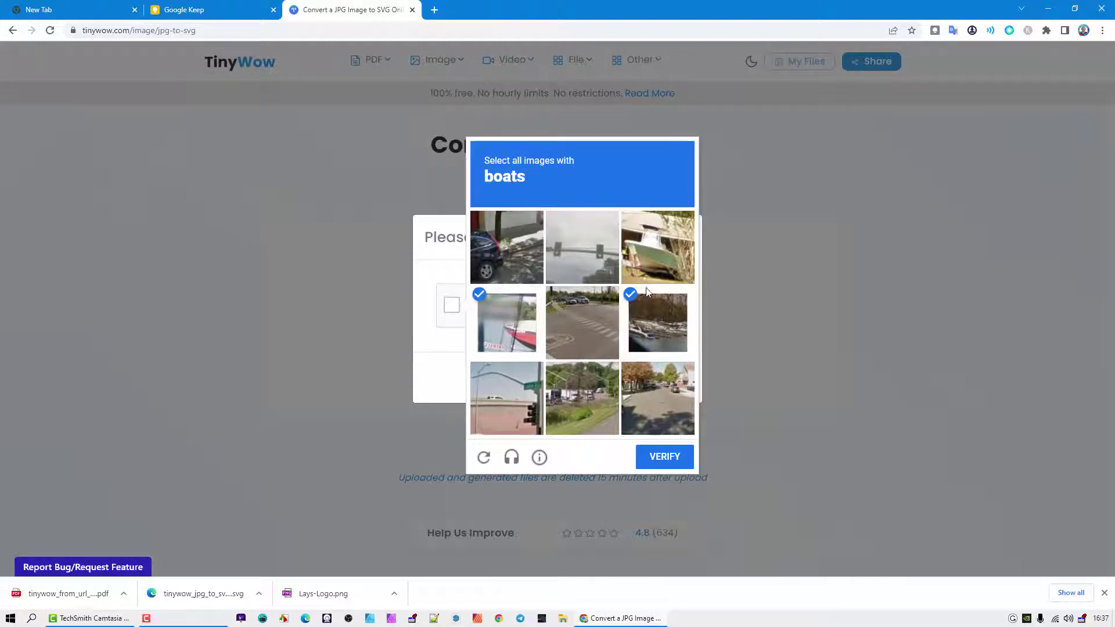
click(649, 248)
click(673, 459)
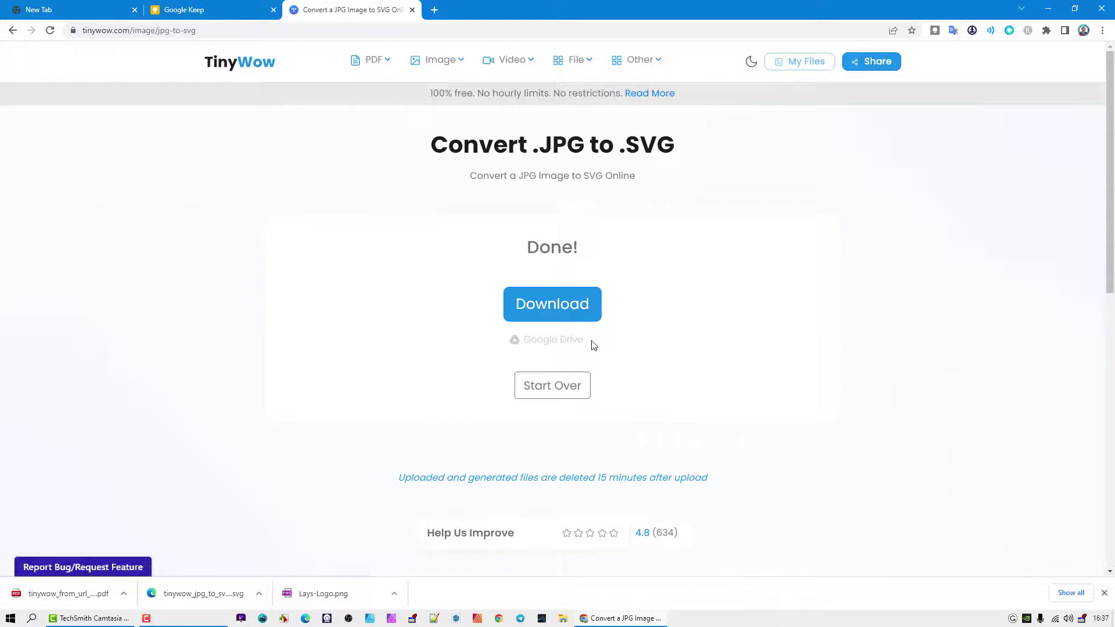
click(547, 309)
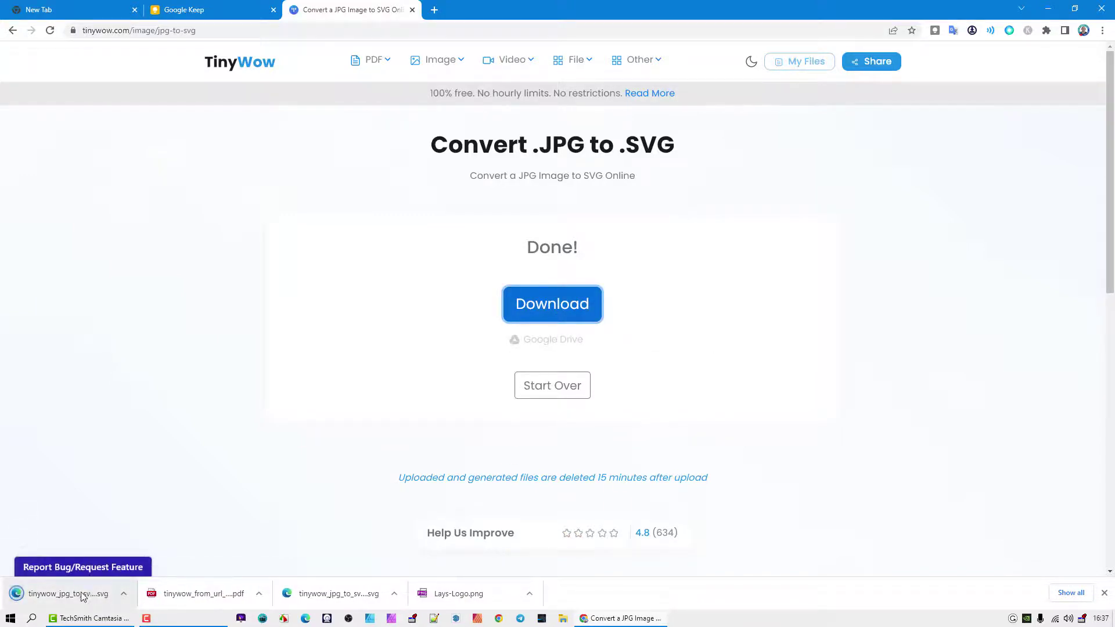
click(67, 593)
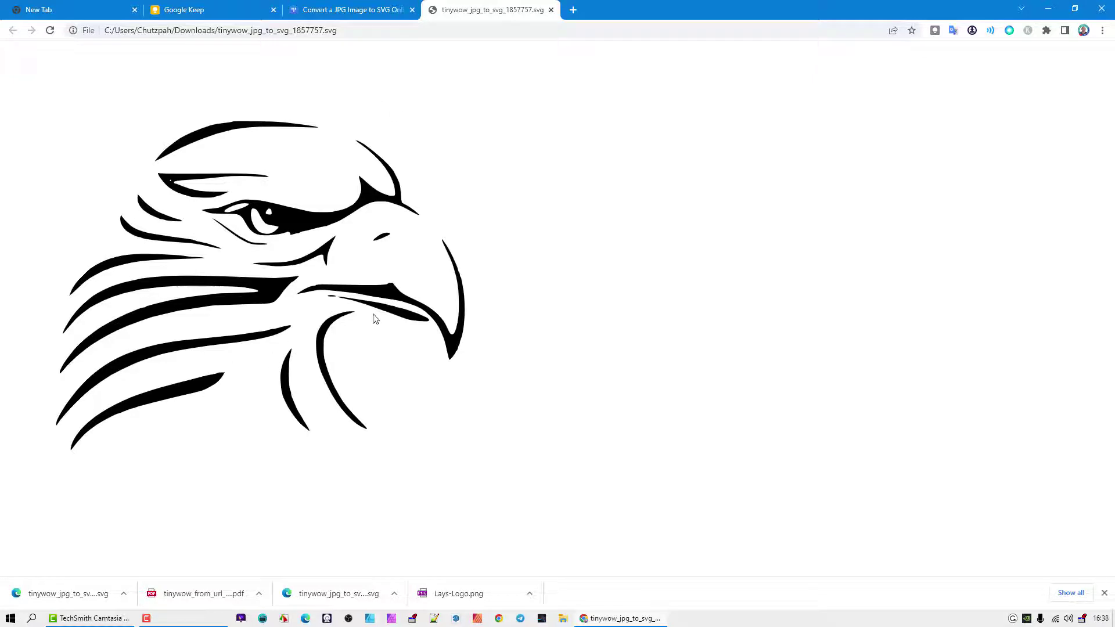
click(551, 10)
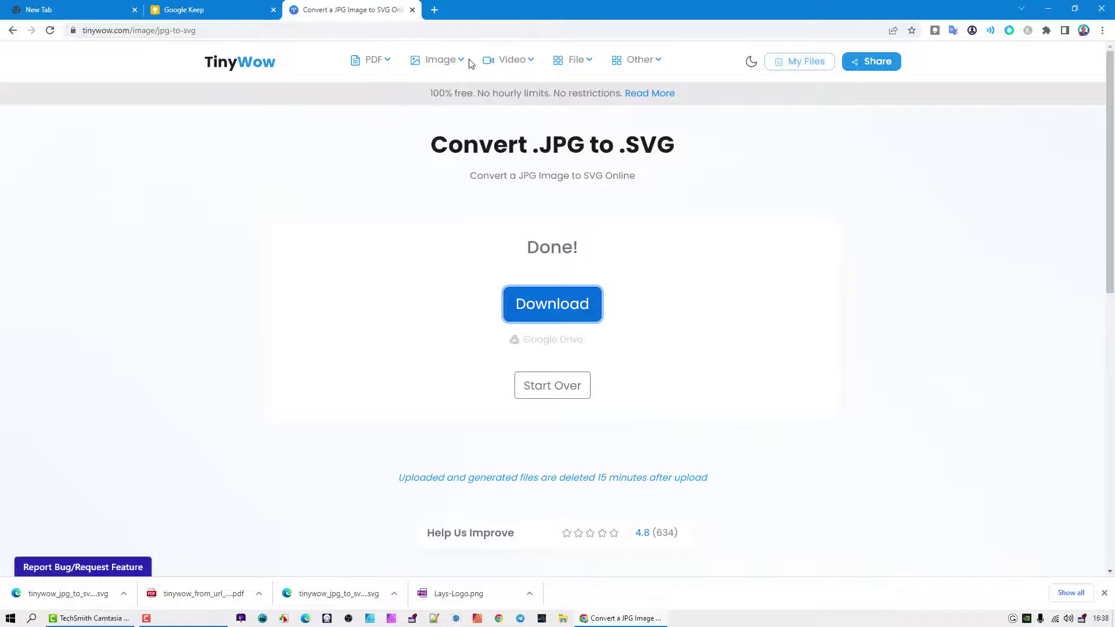
Browse the Image, Video, File and Other menus until the Meme Maker tool shows
mouse_move(440, 61)
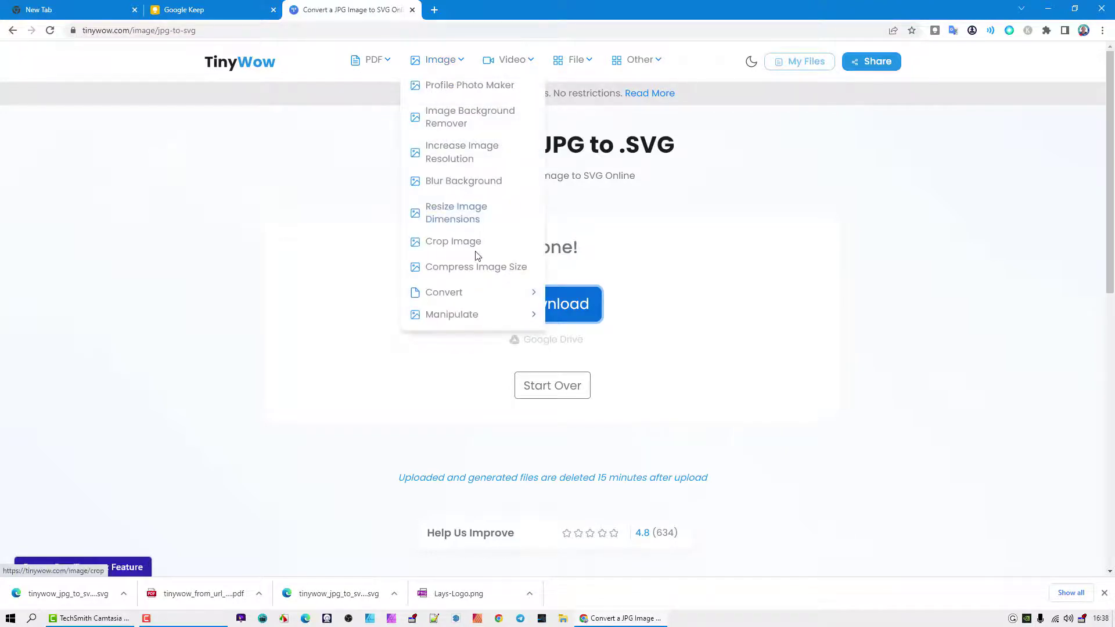
mouse_move(483, 300)
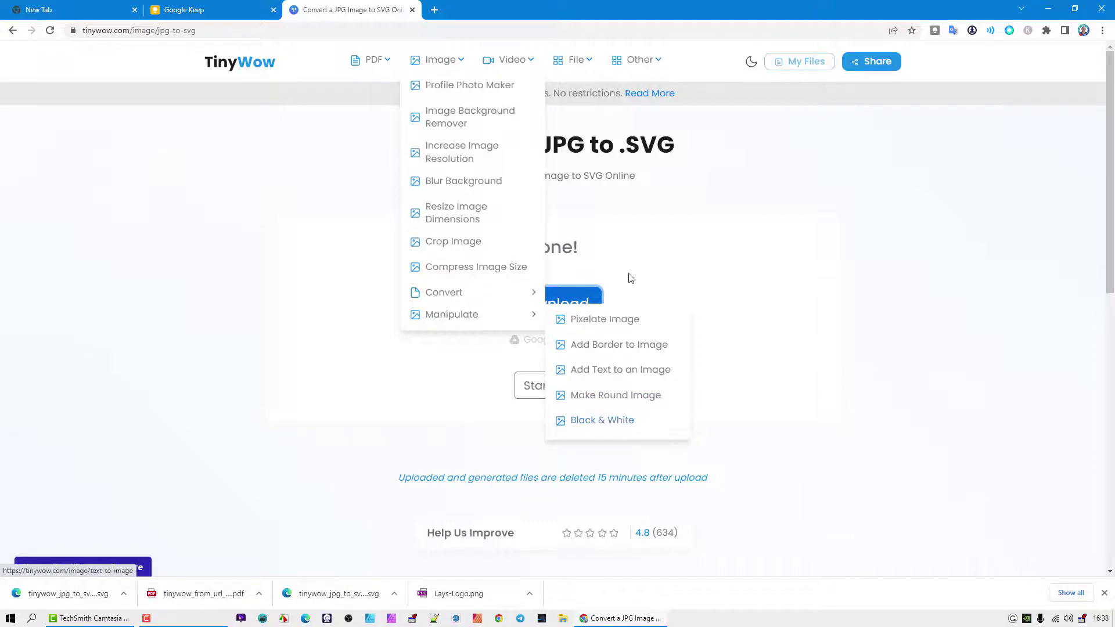
mouse_move(530, 68)
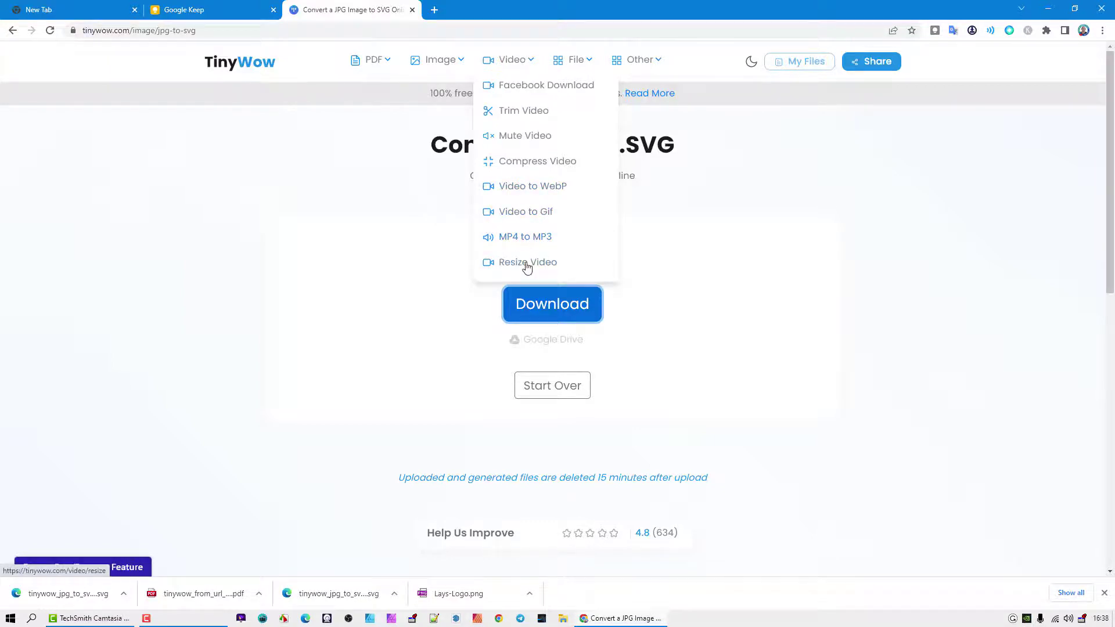
mouse_move(506, 65)
mouse_move(587, 65)
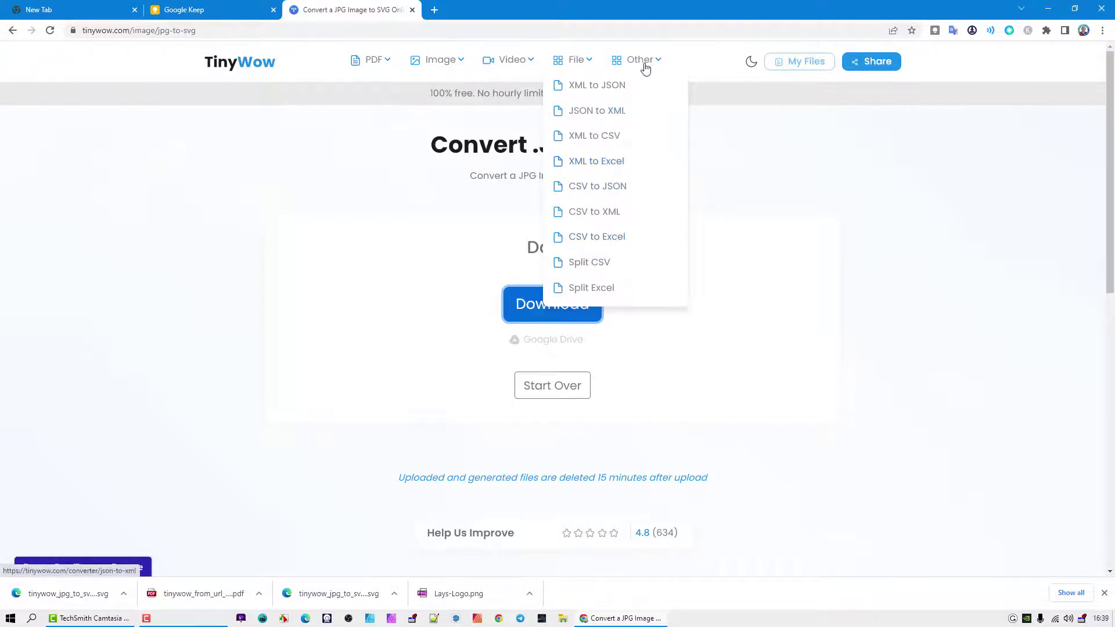
mouse_move(650, 62)
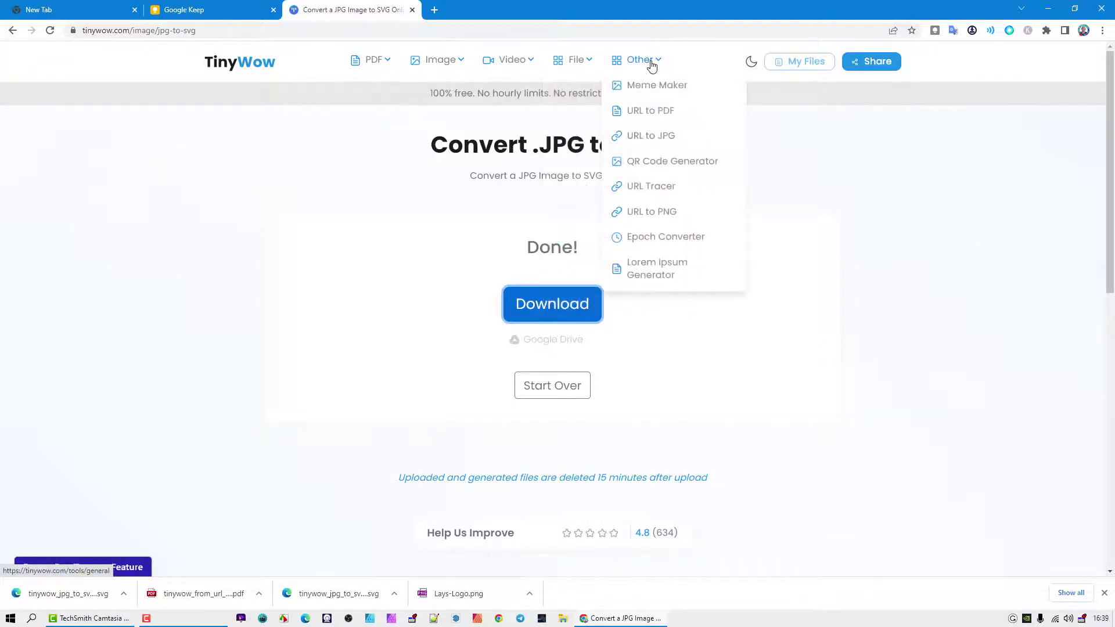
In Meme Maker, load the round orange portrait photo and move the TINYWOW caption to mid-photo
click(680, 91)
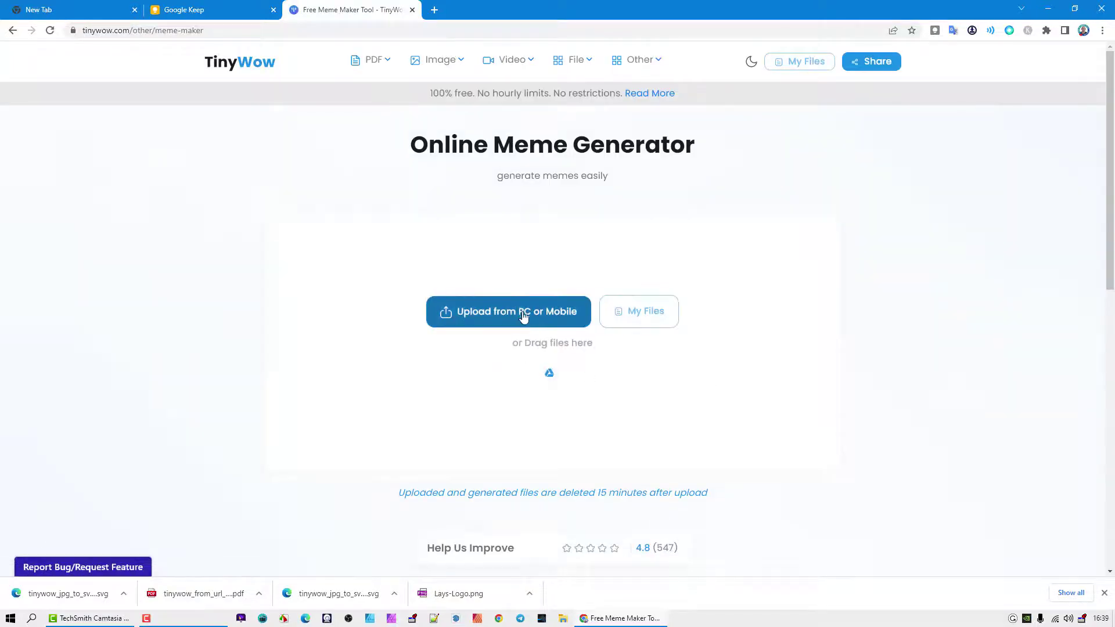
click(522, 314)
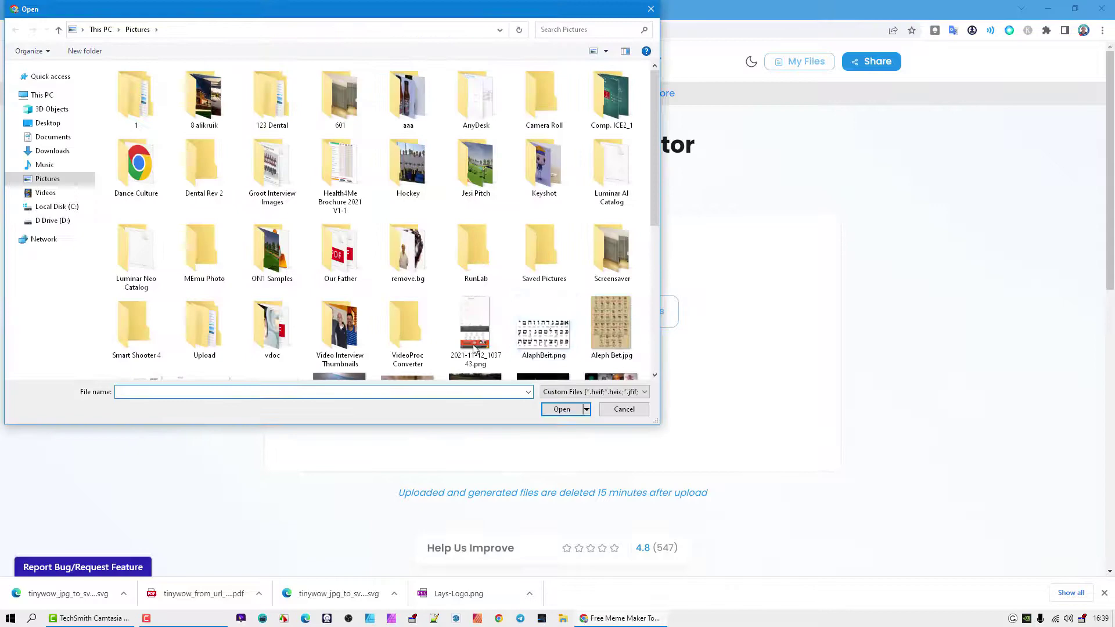
double_click(340, 334)
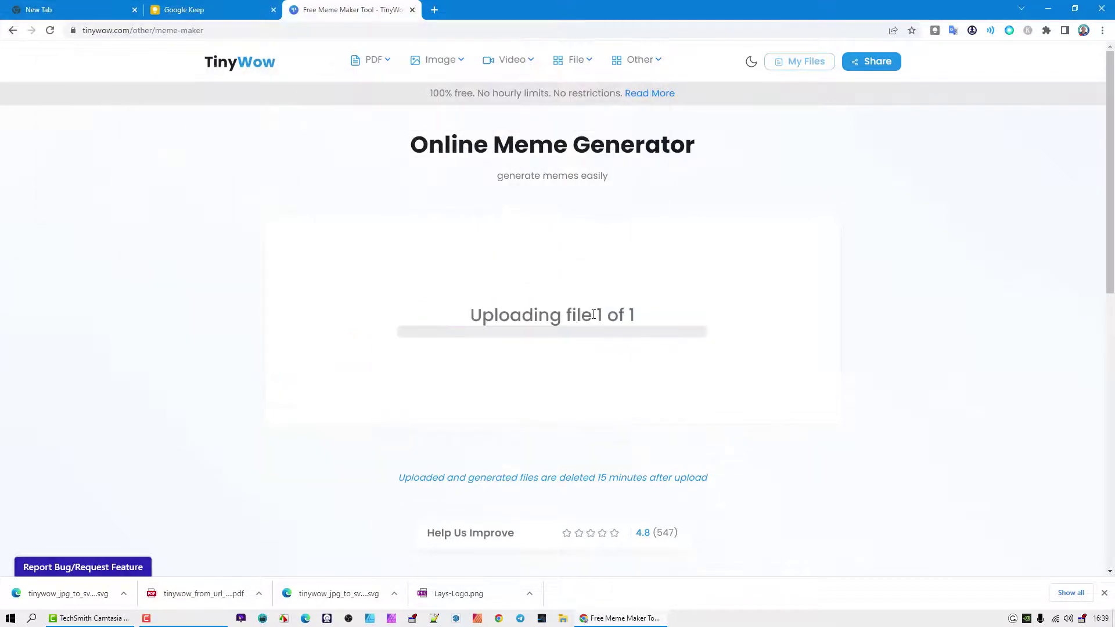
scroll(605, 322, down, 3)
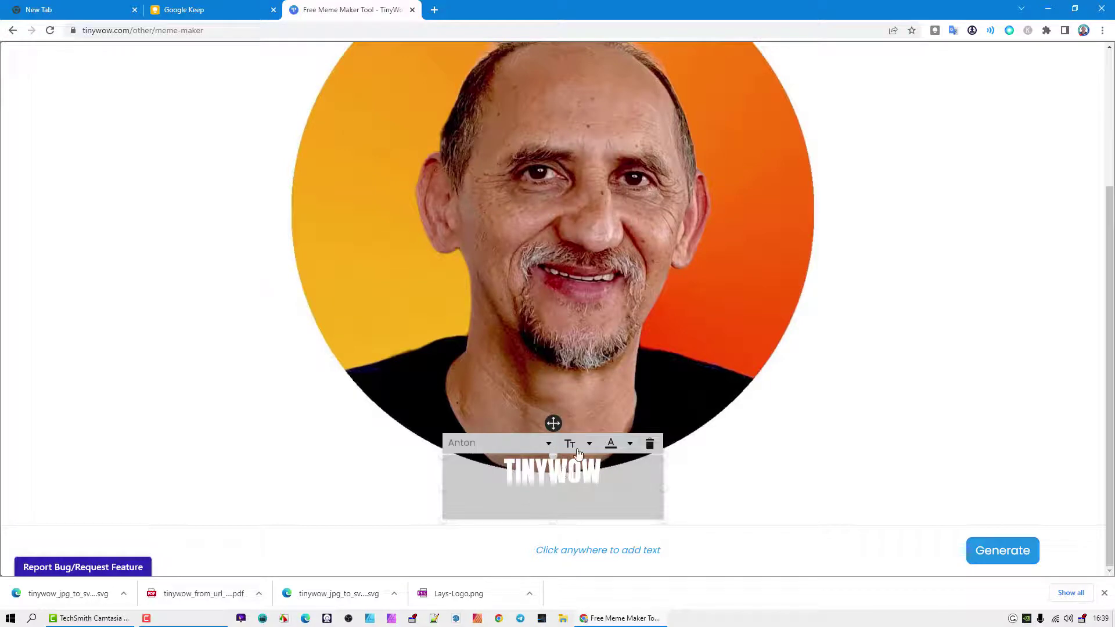
drag(549, 419, 552, 315)
scroll(861, 373, up, 3)
scroll(844, 374, down, 2)
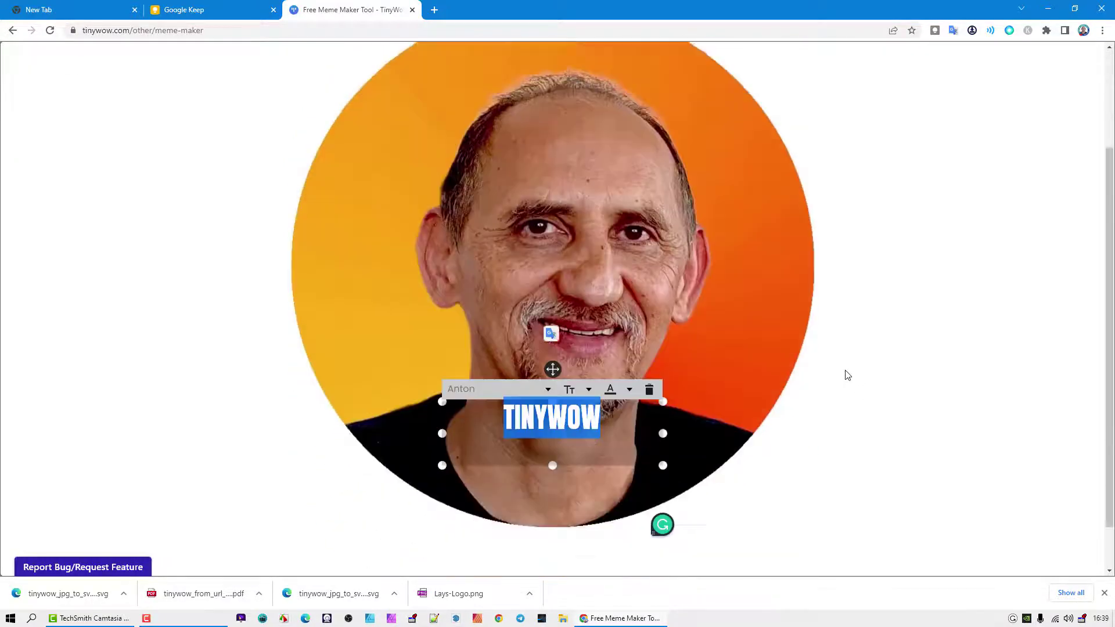
scroll(846, 372, up, 2)
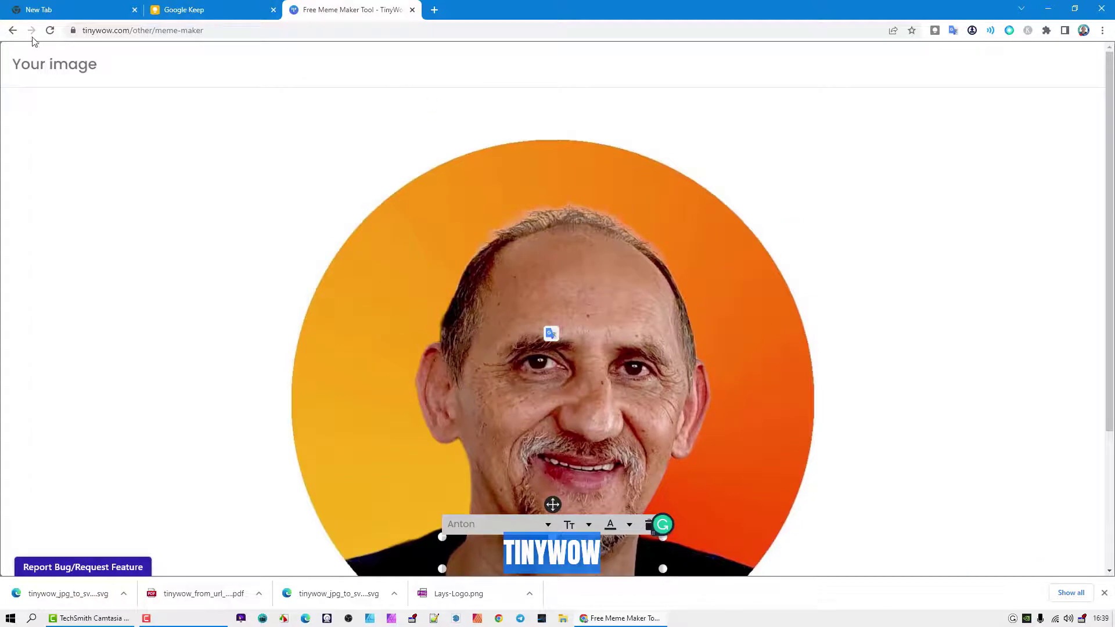
scroll(701, 304, down, 1)
scroll(700, 304, down, 3)
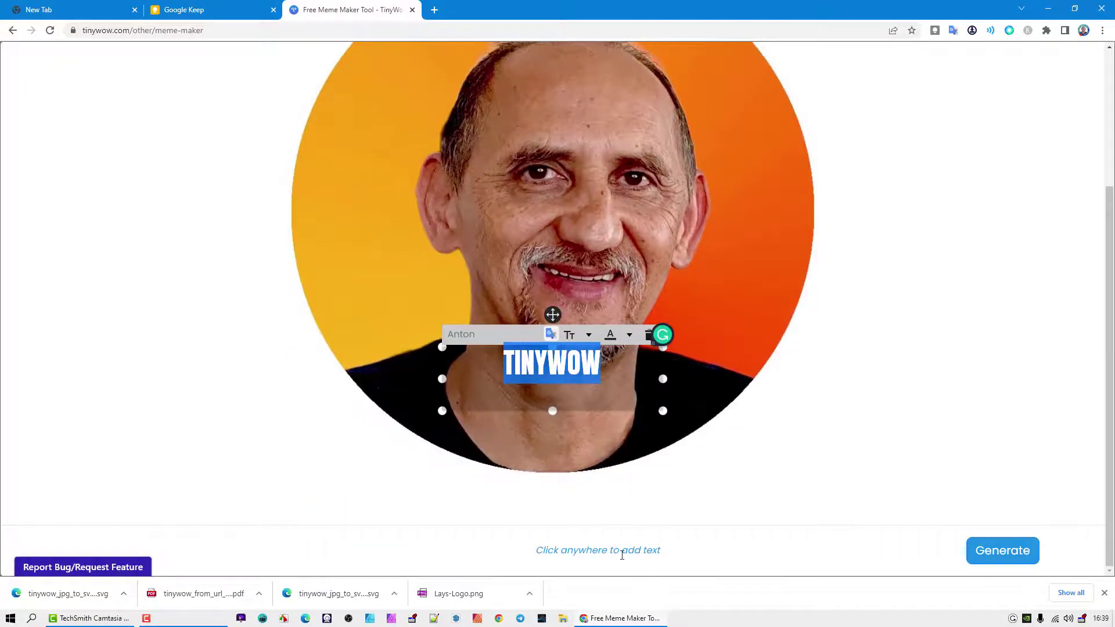
Generate the meme, passing the reCAPTCHA by choosing the three boat pictures
click(1004, 552)
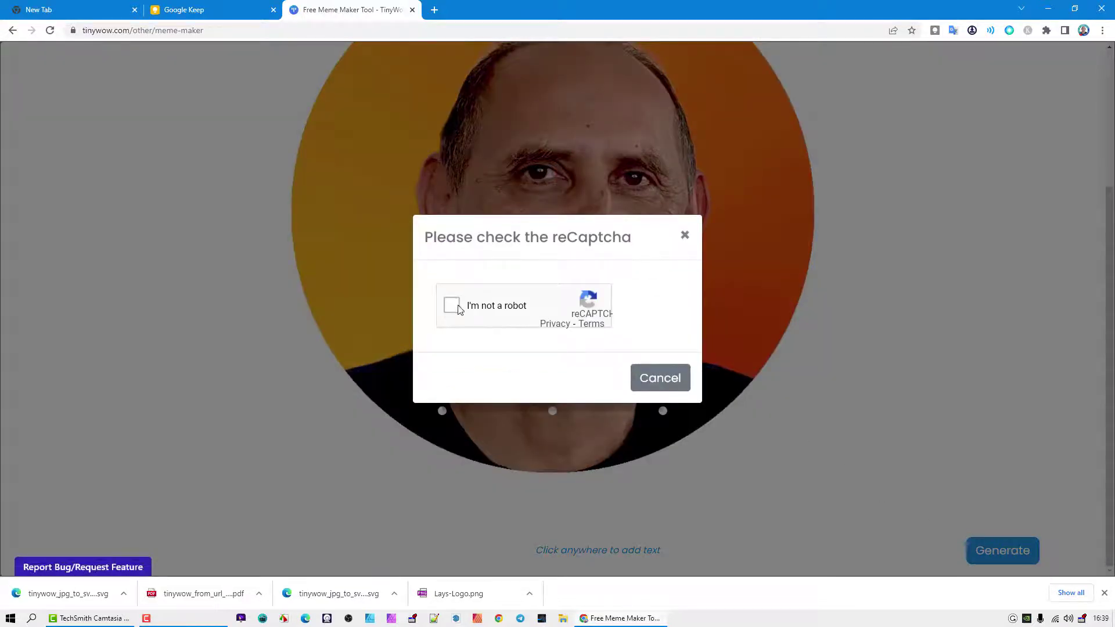
click(451, 306)
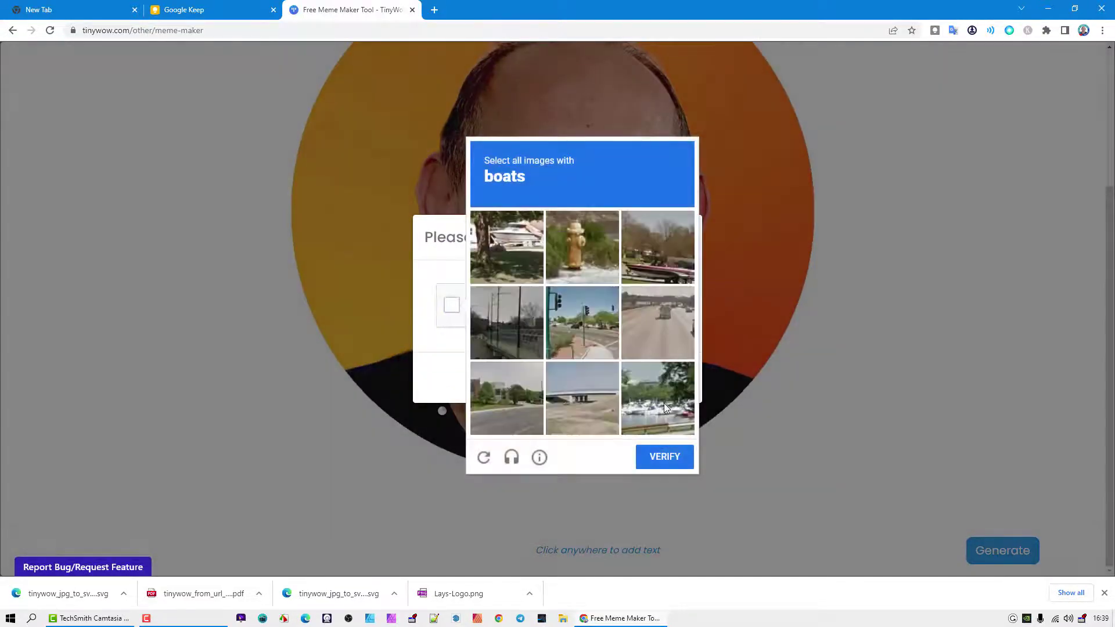
click(655, 267)
click(506, 247)
click(676, 403)
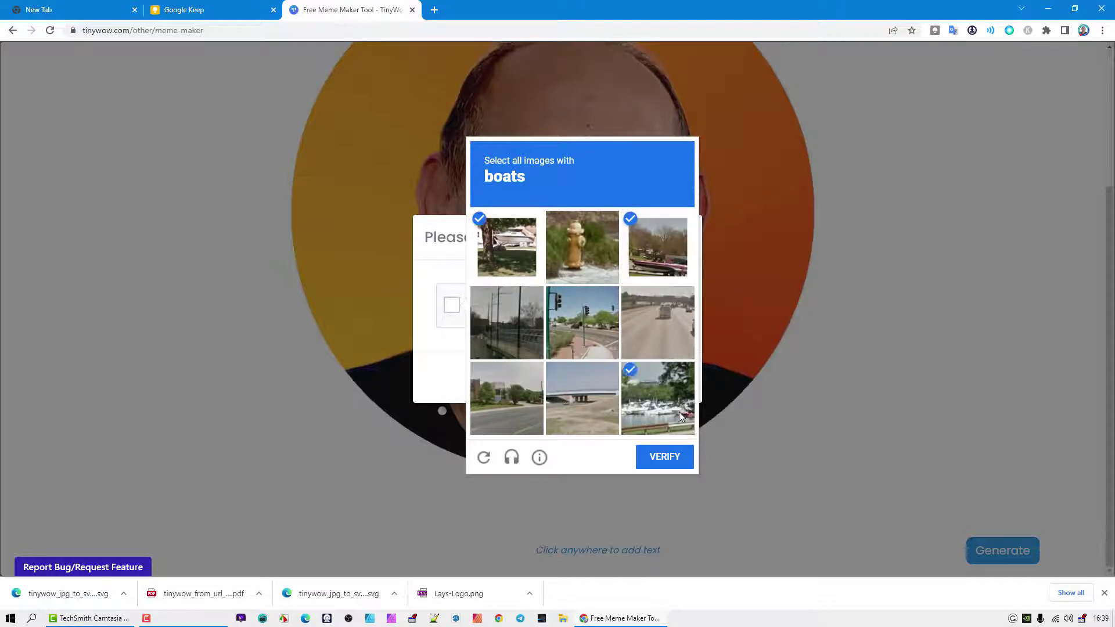
click(676, 457)
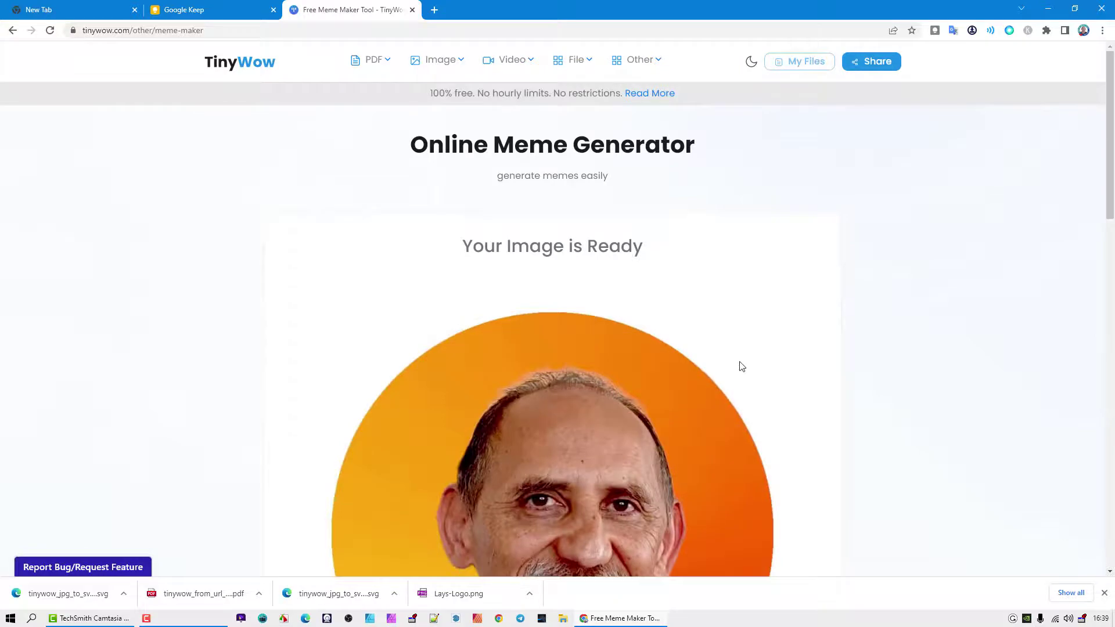
Review the finished TINYWOW meme and its Download button, then go back to the TinyWow home page
scroll(740, 366, down, 7)
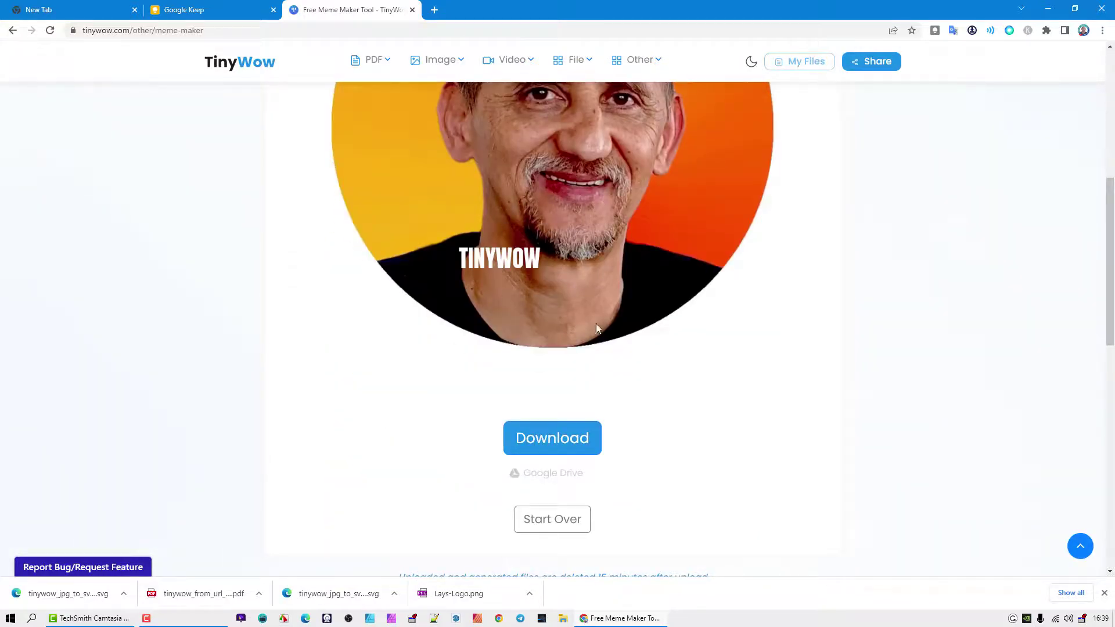
scroll(581, 261, up, 7)
mouse_move(643, 62)
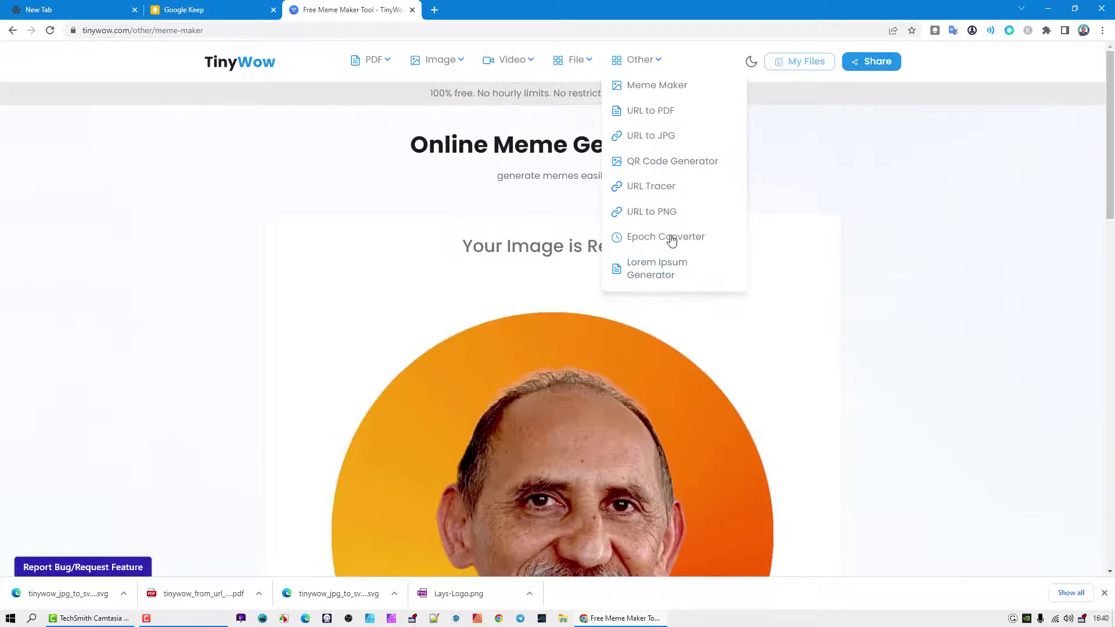
click(248, 67)
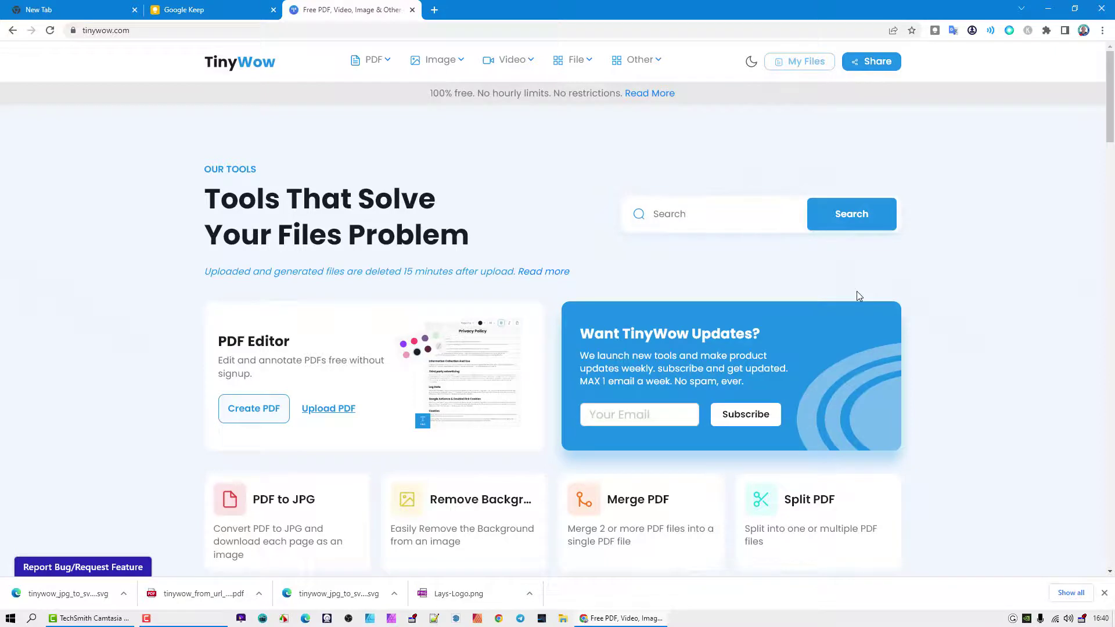
Browse the home page tool cards such as PDF to JPG, Merge PDF and Split PDF, then return to the top
scroll(906, 320, down, 4)
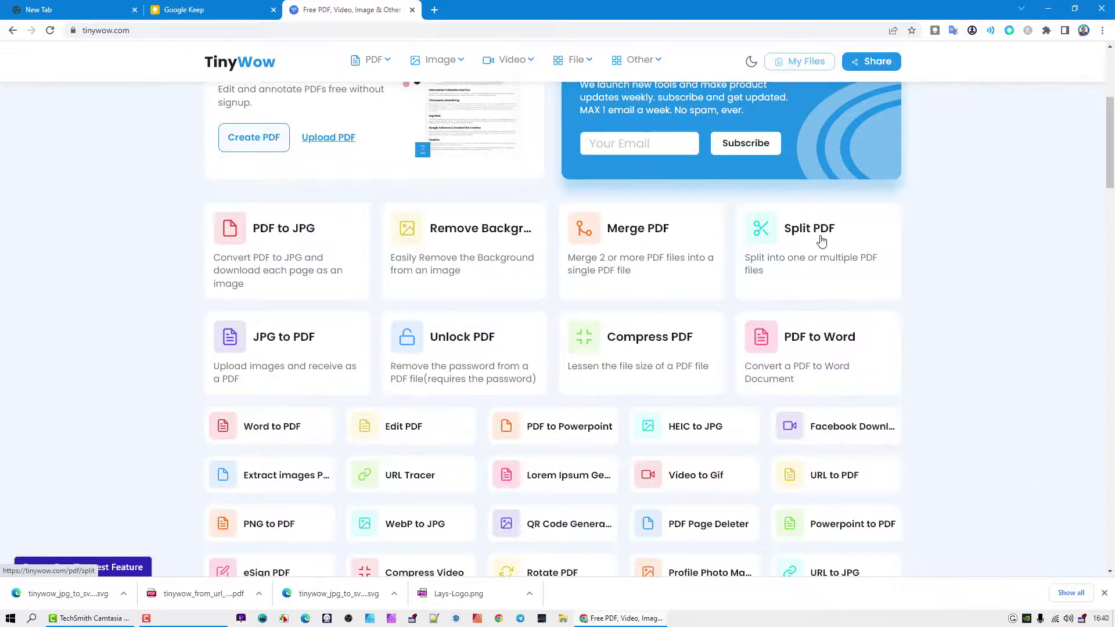
scroll(821, 240, up, 5)
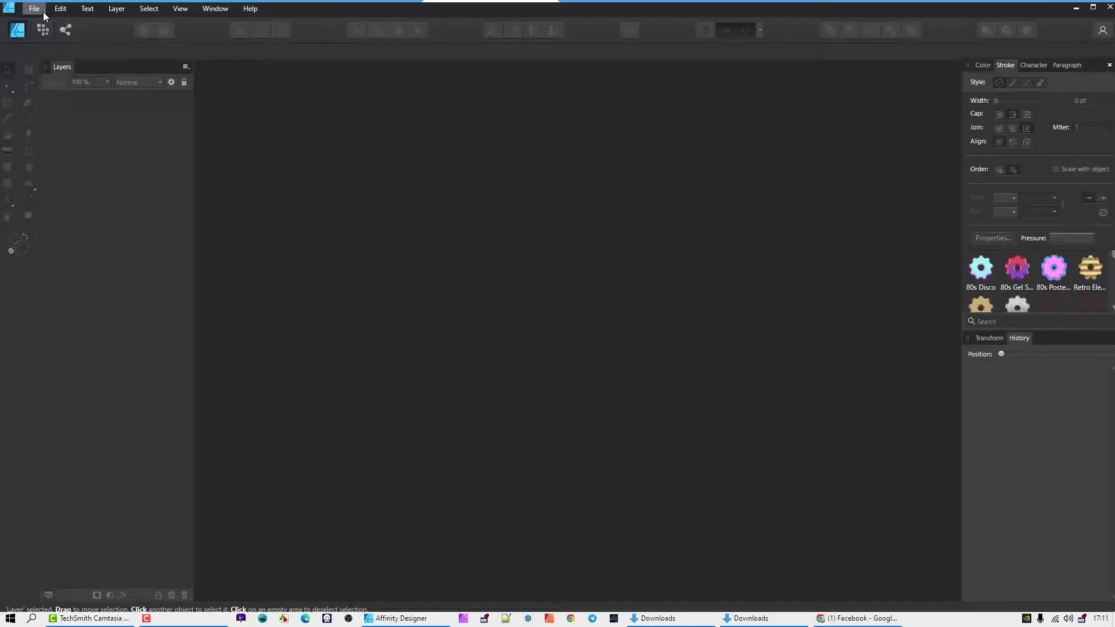
Open the eagle file tinywow_jpg_to_svg_1857757.svg in Affinity Designer
click(36, 9)
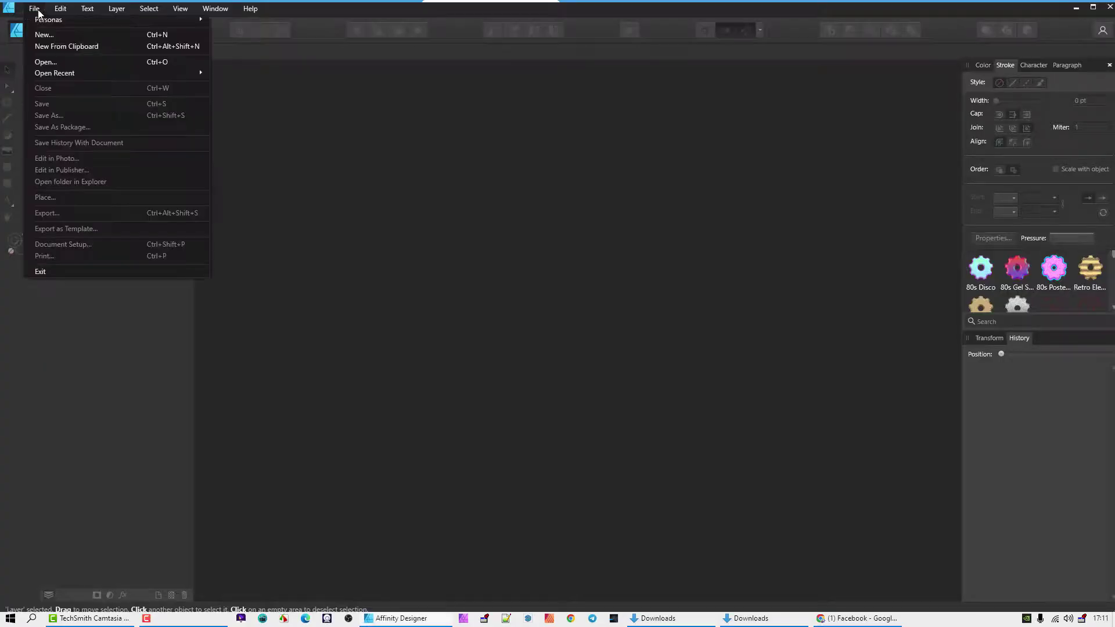
click(79, 63)
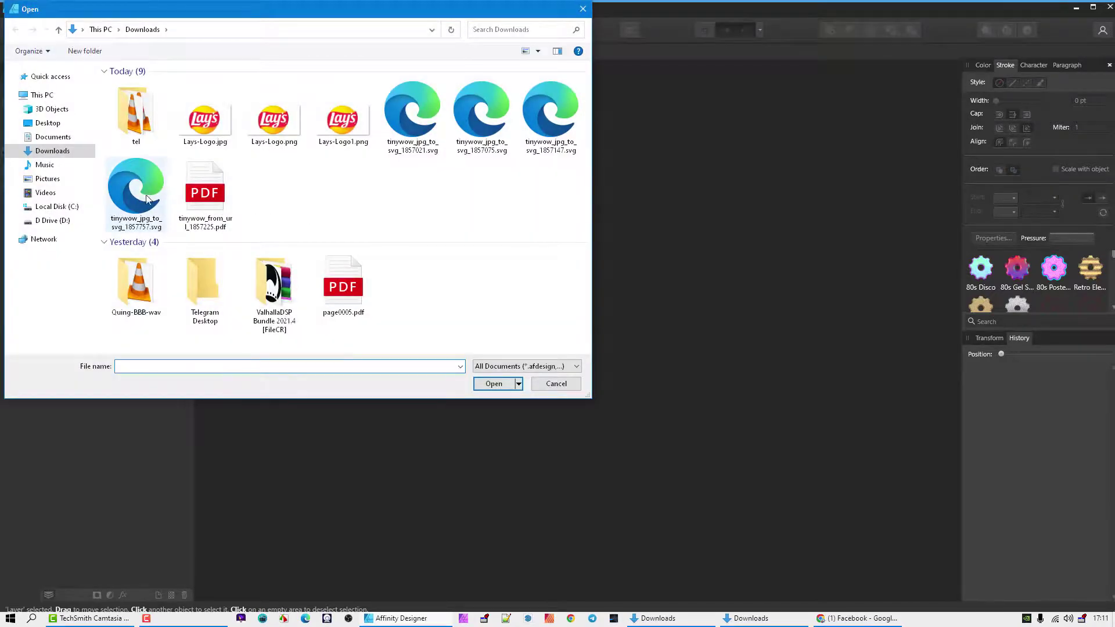
click(145, 194)
double_click(144, 190)
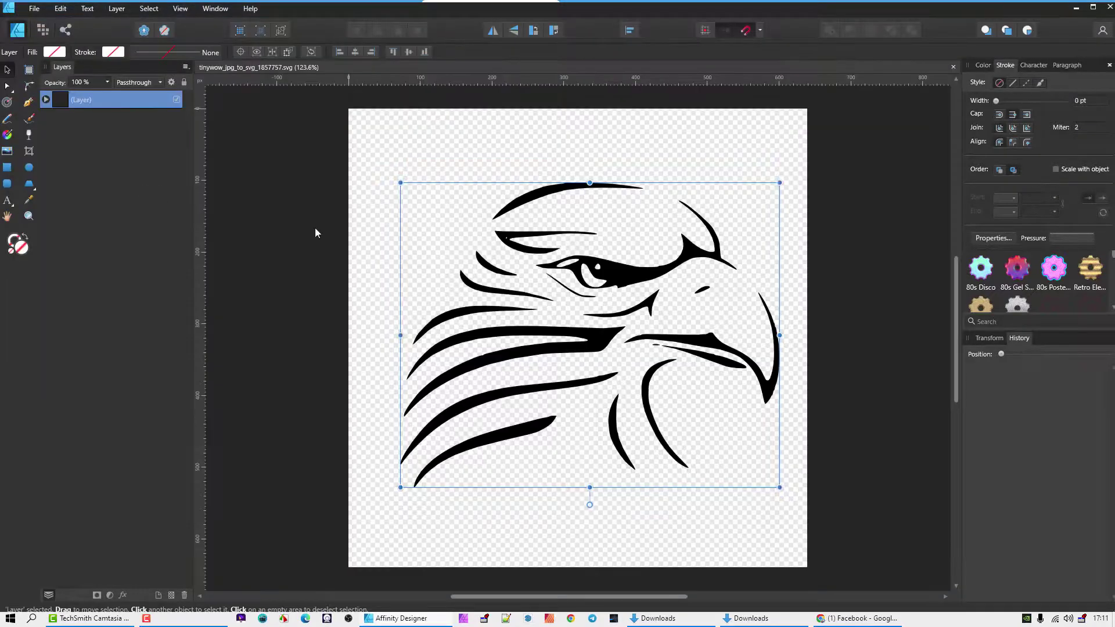
Expand the layer's curve list and move the eye curve up and to the left
click(46, 100)
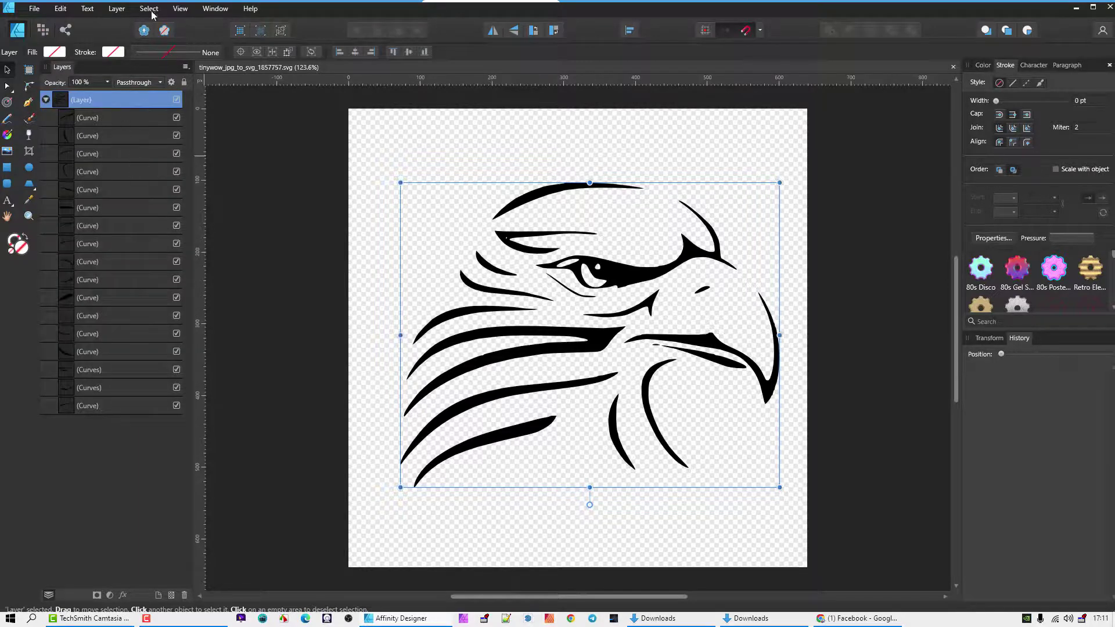
double_click(625, 284)
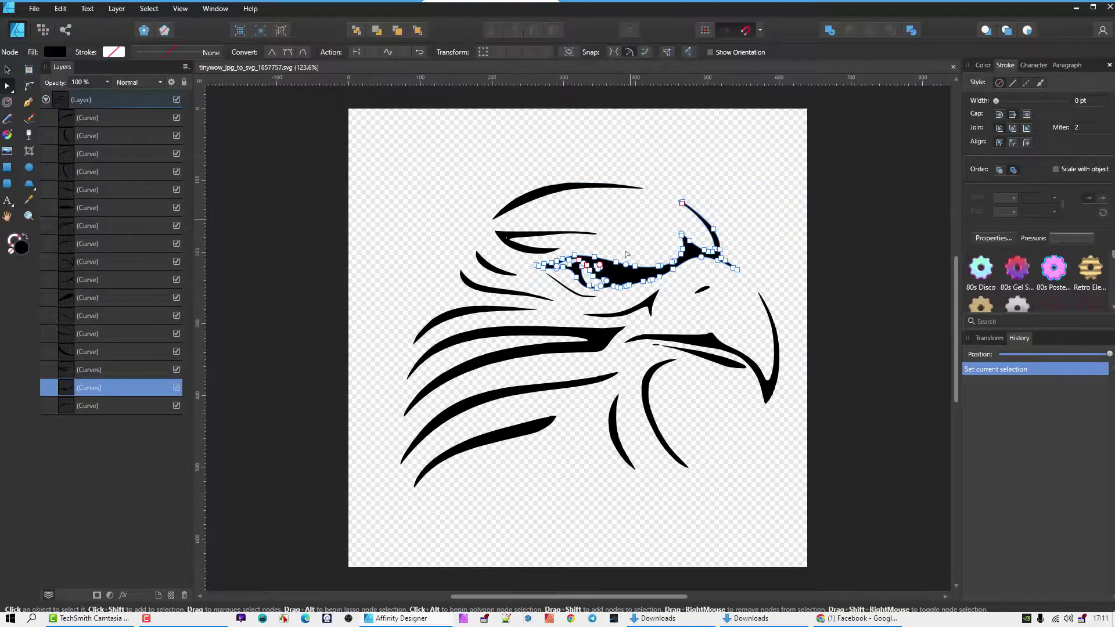
click(626, 254)
click(626, 262)
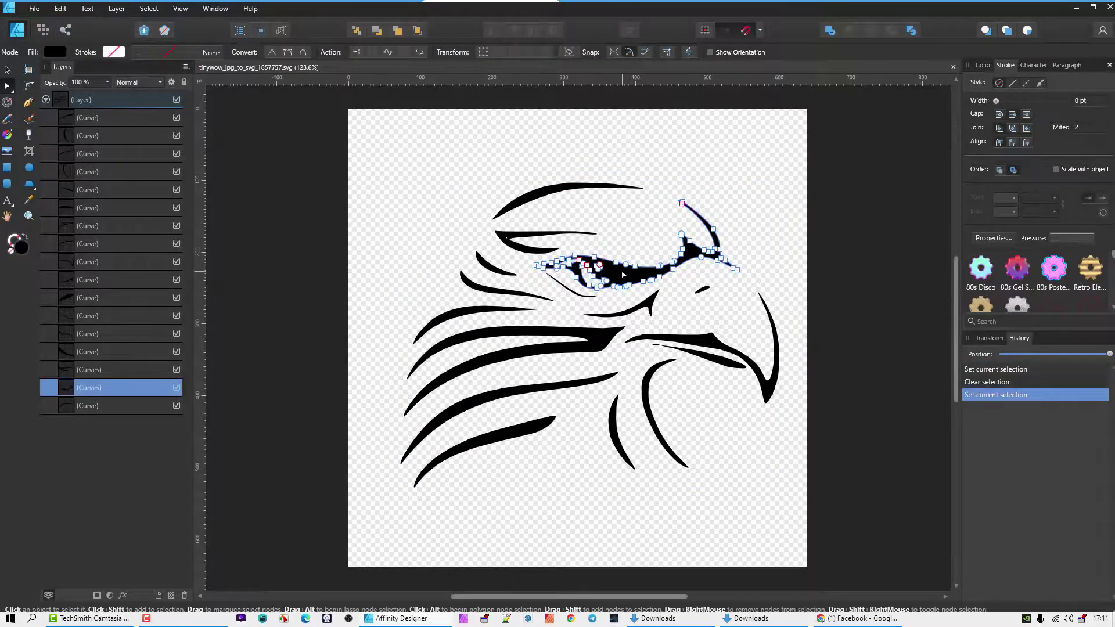
click(9, 74)
mouse_move(722, 254)
mouse_down()
mouse_move(804, 203)
mouse_move(637, 237)
mouse_move(726, 248)
mouse_up()
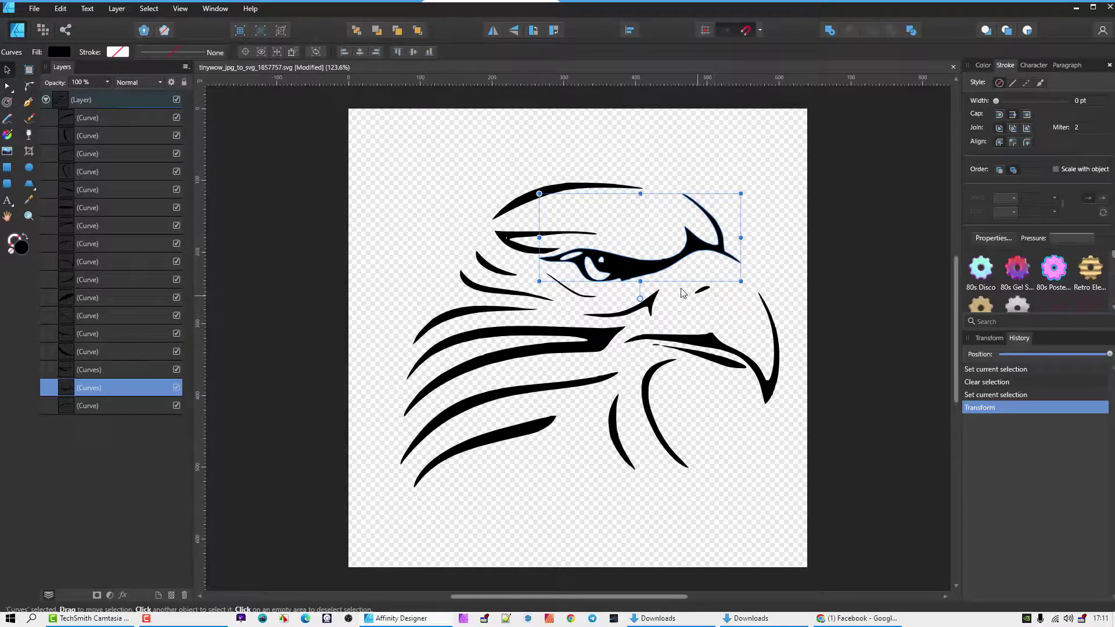
Open the Lay's logo file tinywow_jpg_to_svg_1857147.svg in a second tab
click(33, 8)
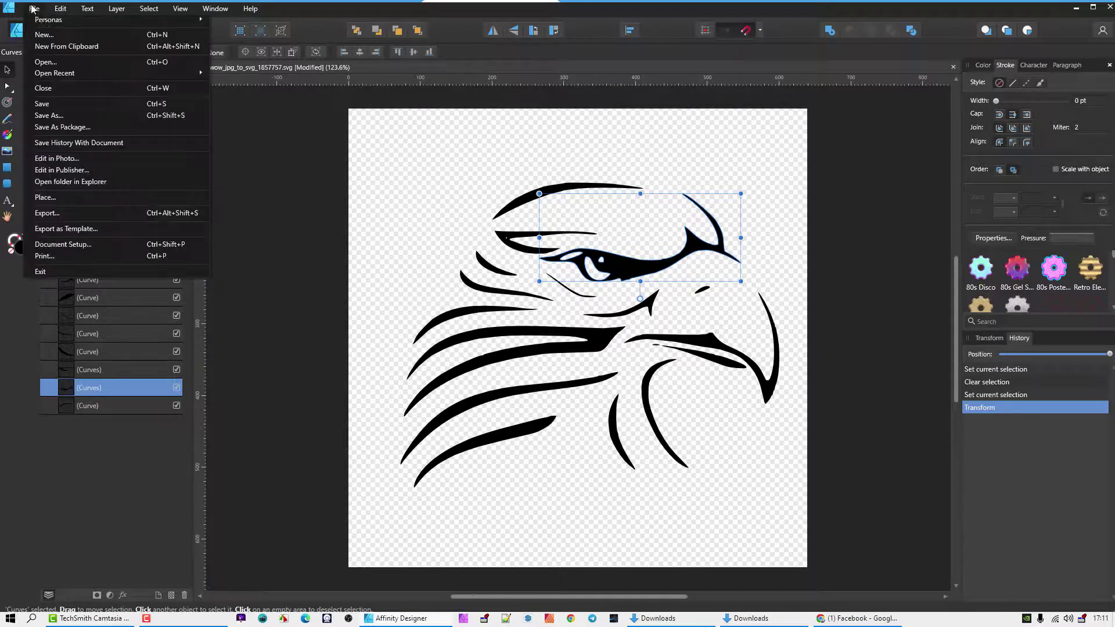
click(47, 61)
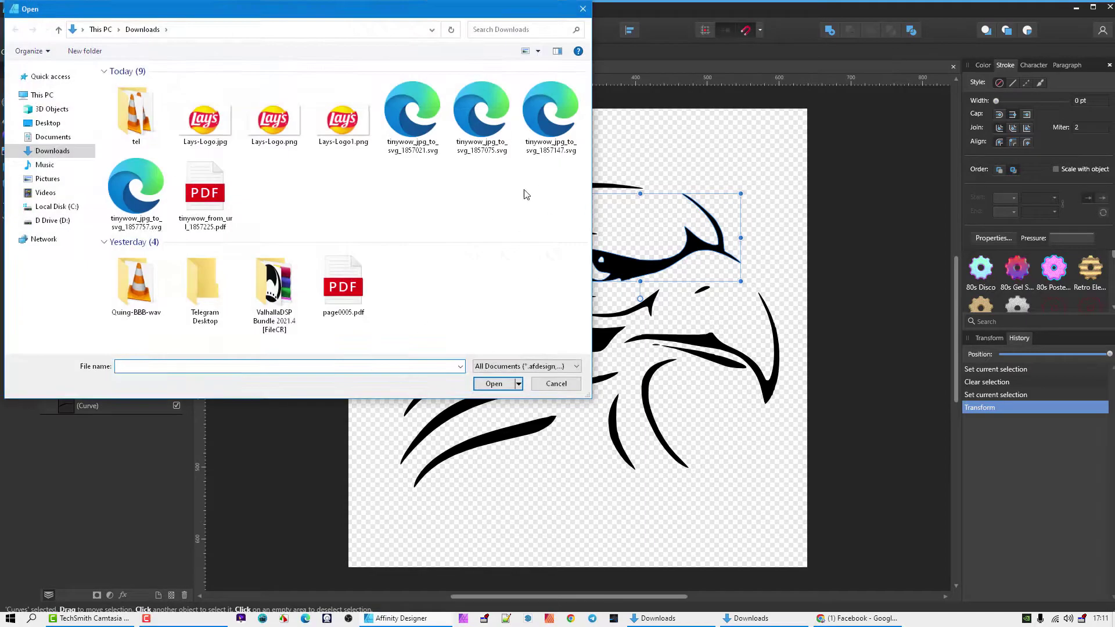
double_click(555, 116)
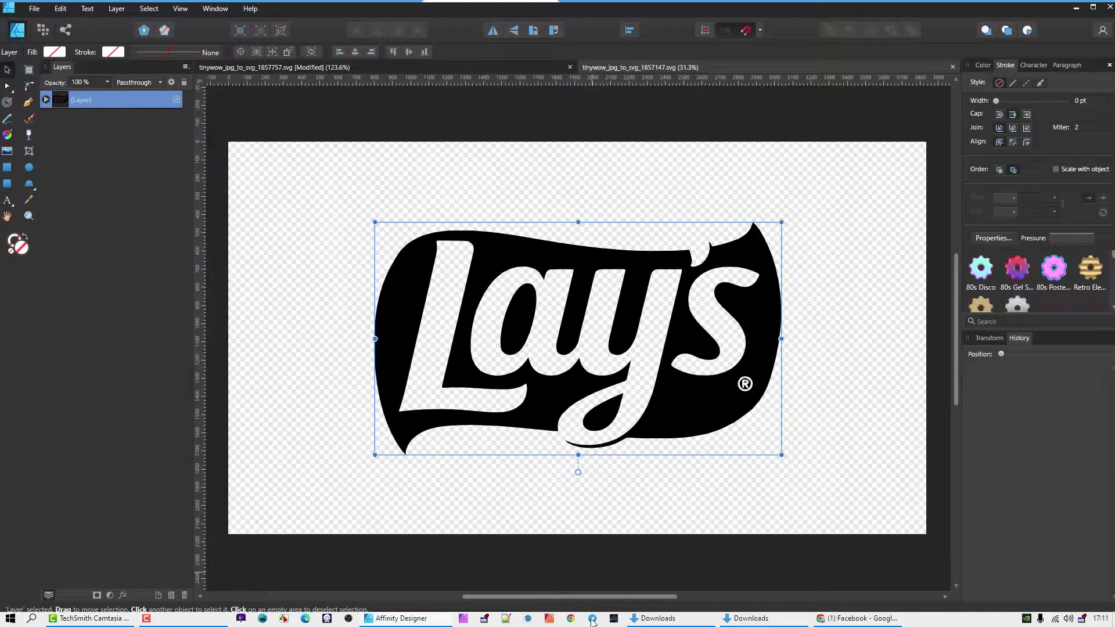
click(34, 8)
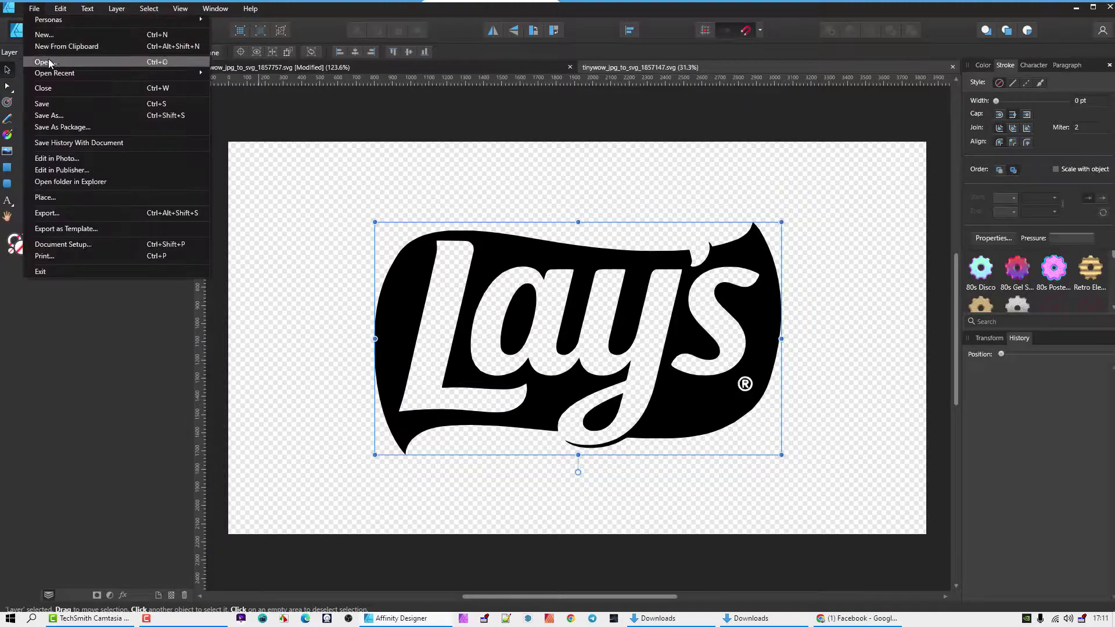
click(50, 64)
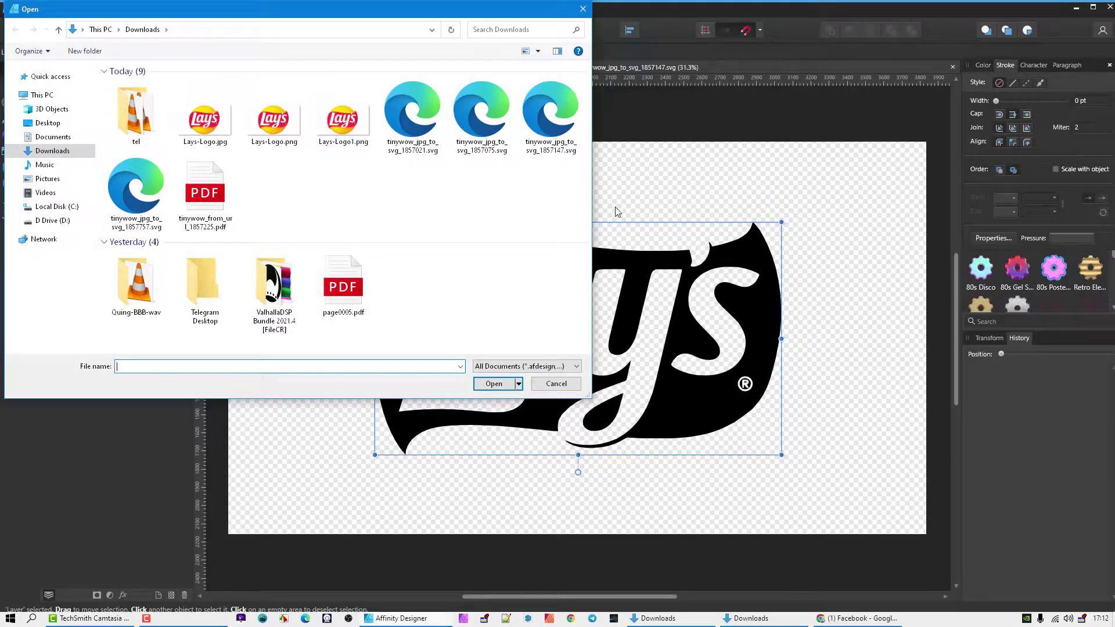
click(657, 194)
click(555, 383)
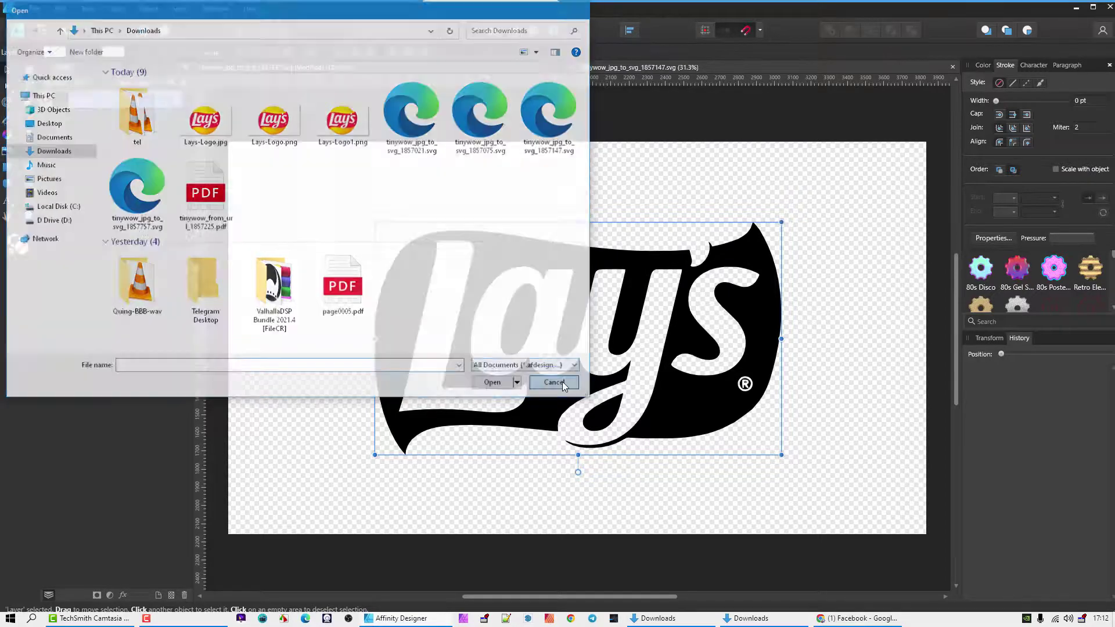
Drag the nodes on the logo's left part, then undo the reshape and clear the selection
double_click(562, 258)
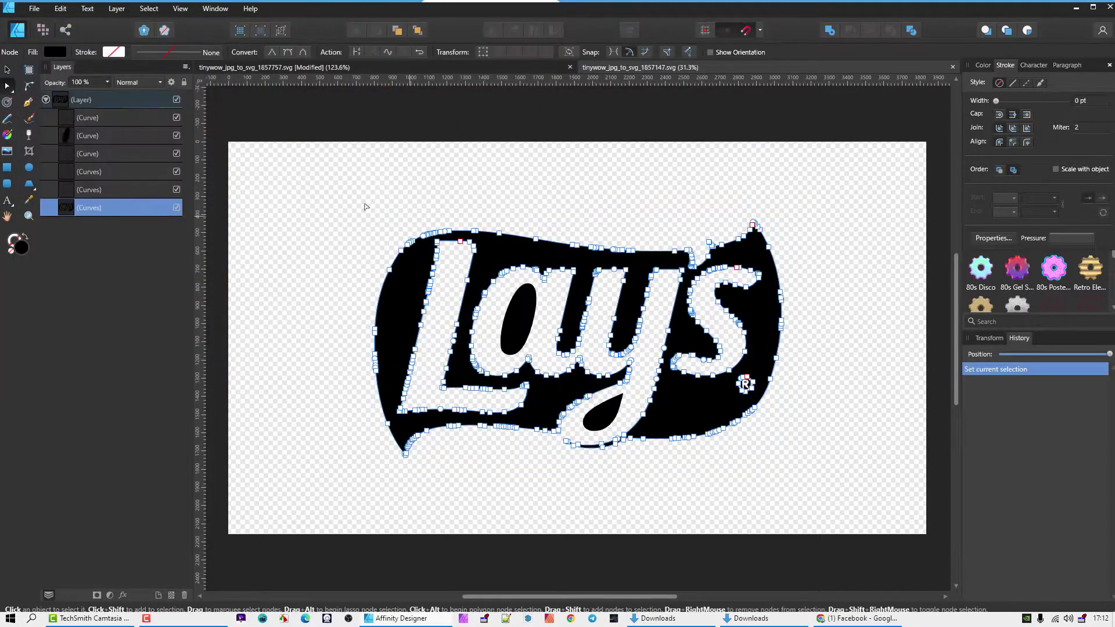
drag(326, 198, 546, 378)
mouse_move(413, 226)
mouse_down()
mouse_move(460, 259)
mouse_move(386, 209)
mouse_move(429, 216)
mouse_up()
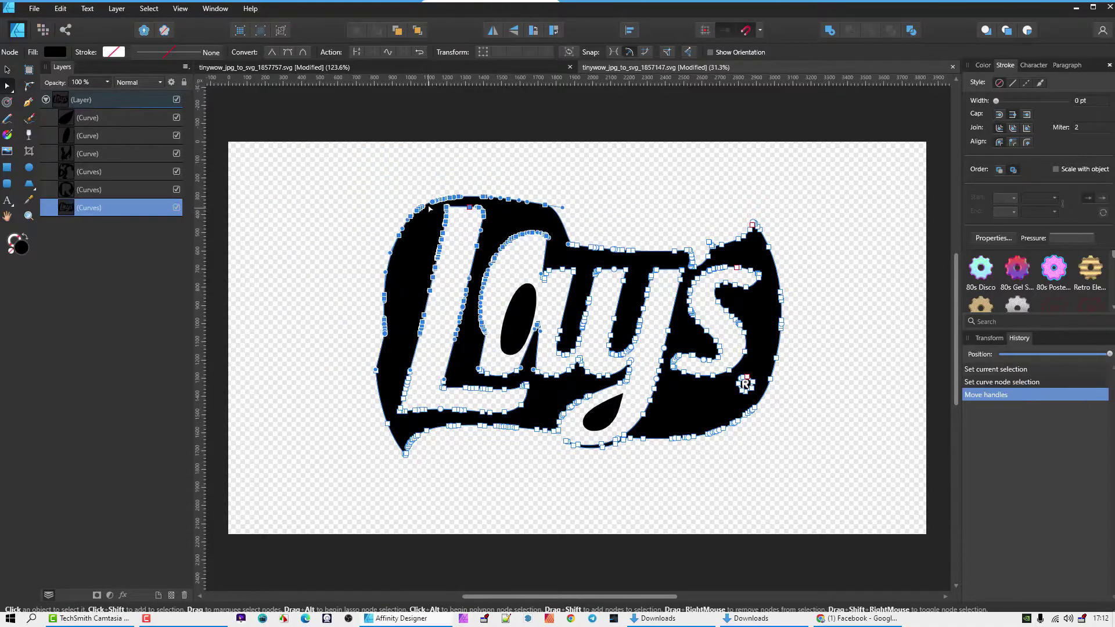
key(ctrl+z)
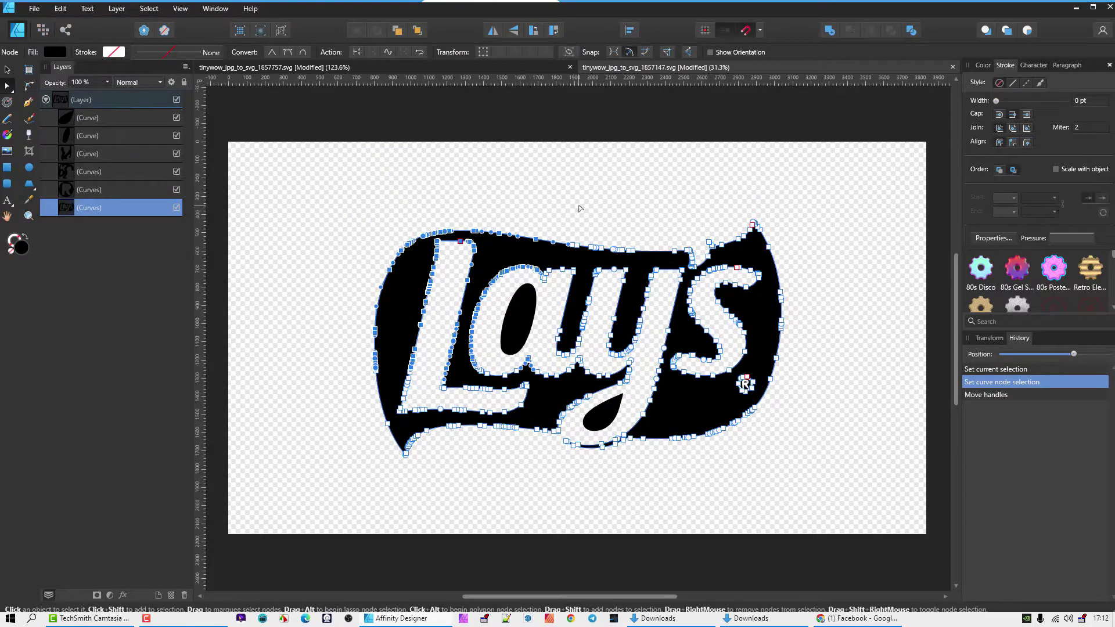
click(579, 206)
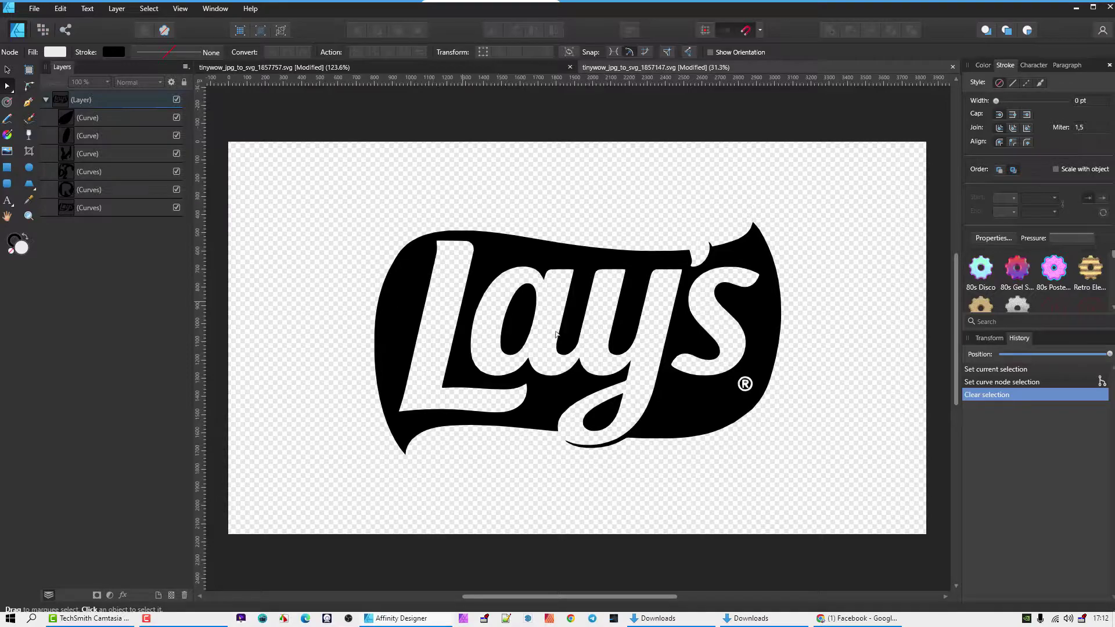
scroll(555, 333, up, 3)
scroll(590, 286, down, 2)
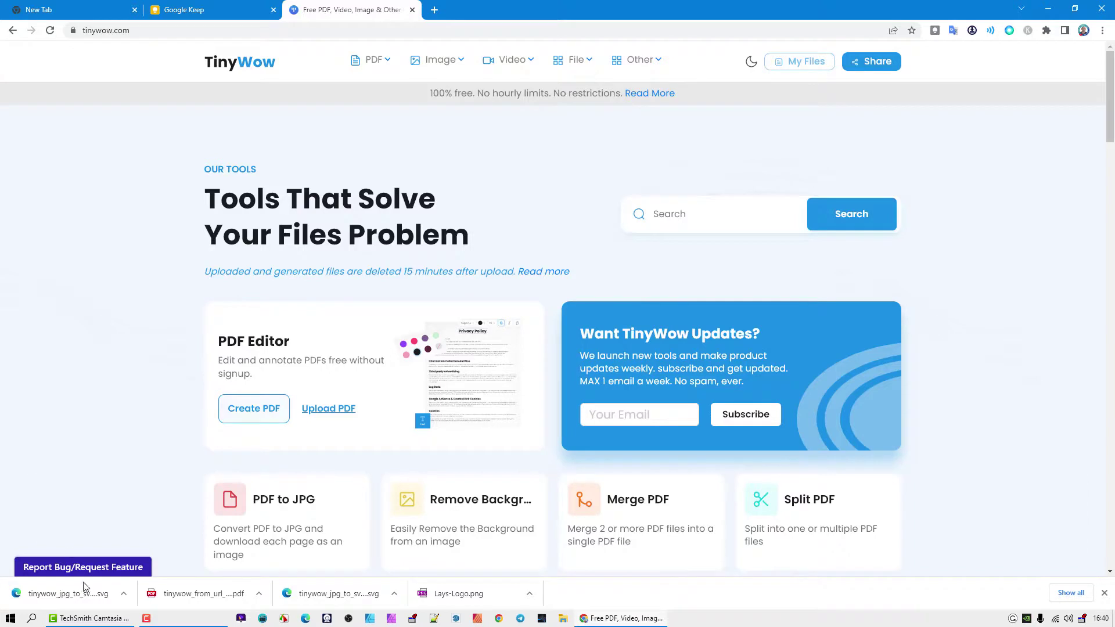
Return to the Chrome window showing the TinyWow tool list
mouse_move(90, 617)
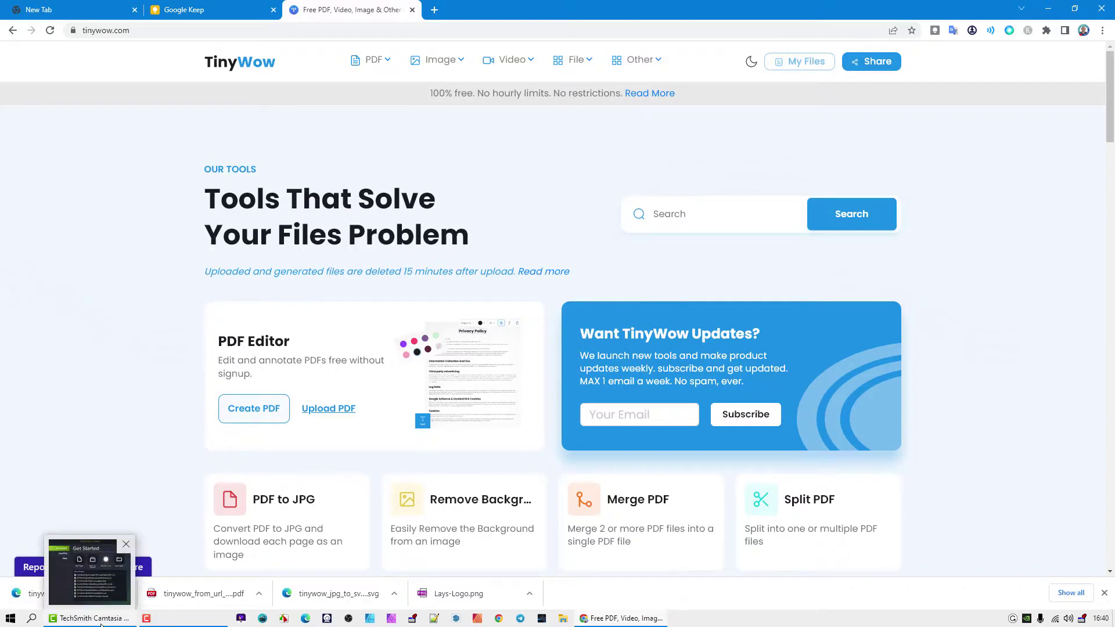